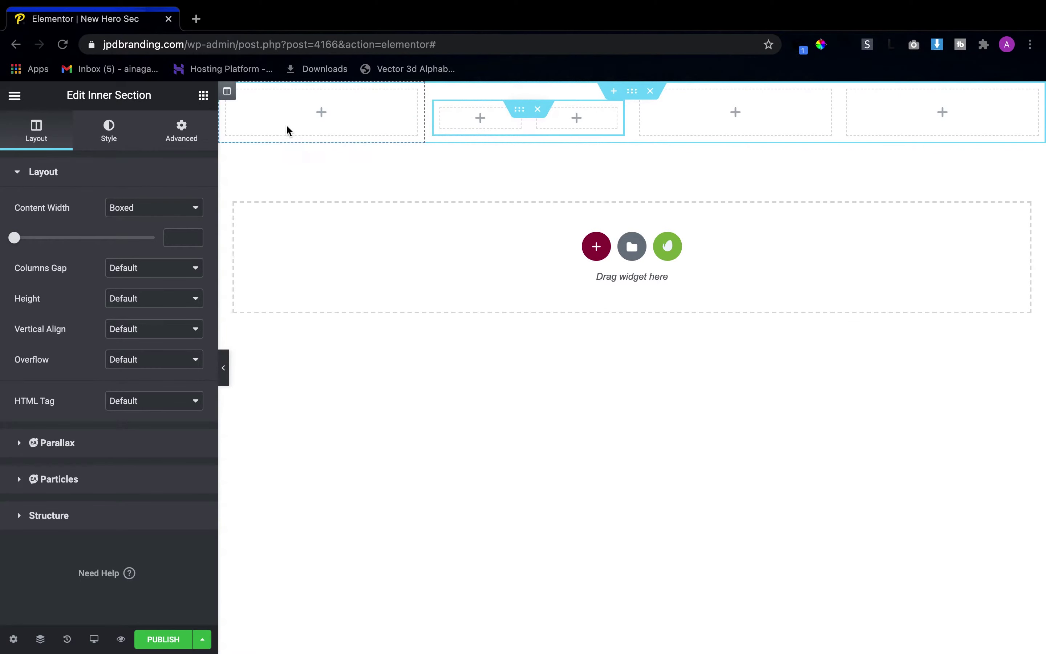
Set the inner section's content width to Full Width and its columns gap to No Gap
left_click(156, 208)
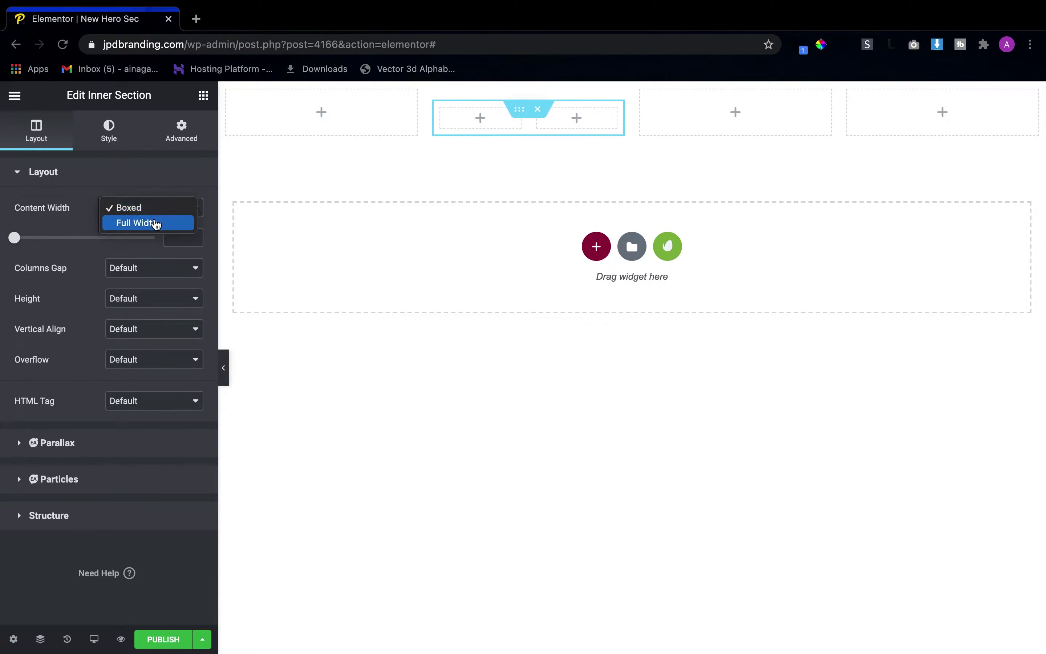
left_click(152, 222)
left_click(162, 238)
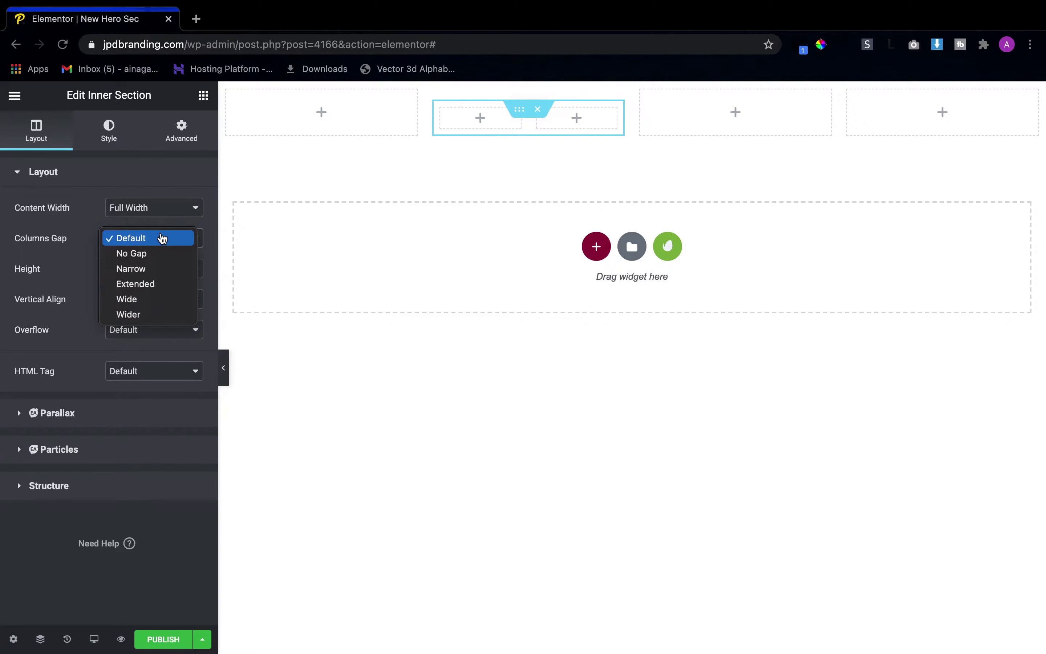
left_click(157, 255)
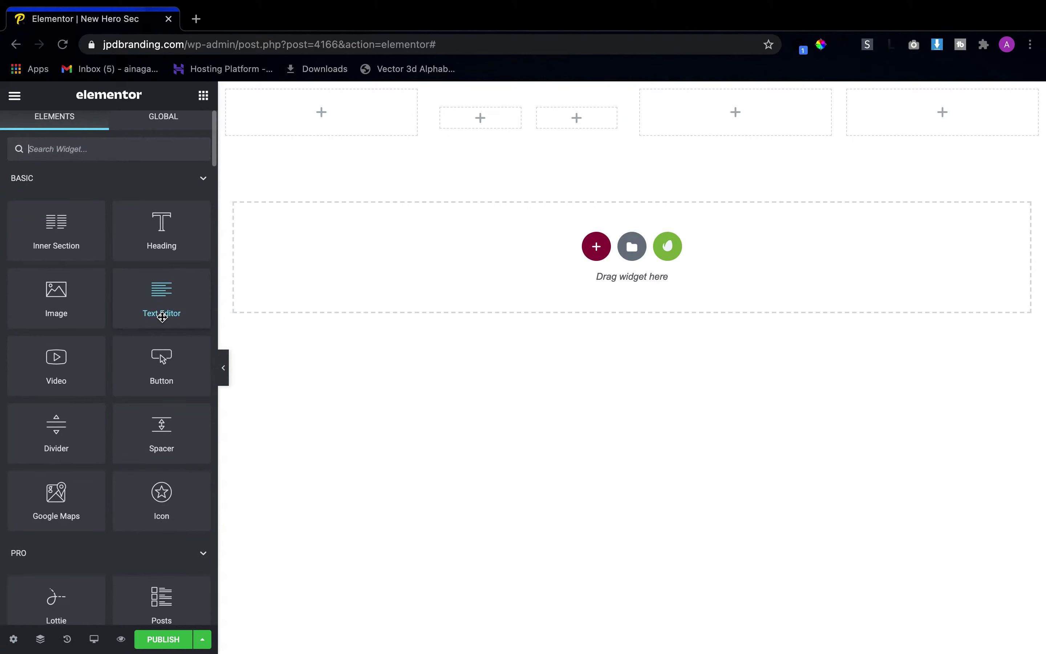
Add an Icon widget to the first column of the header section
scroll(41, 325, "down", 5)
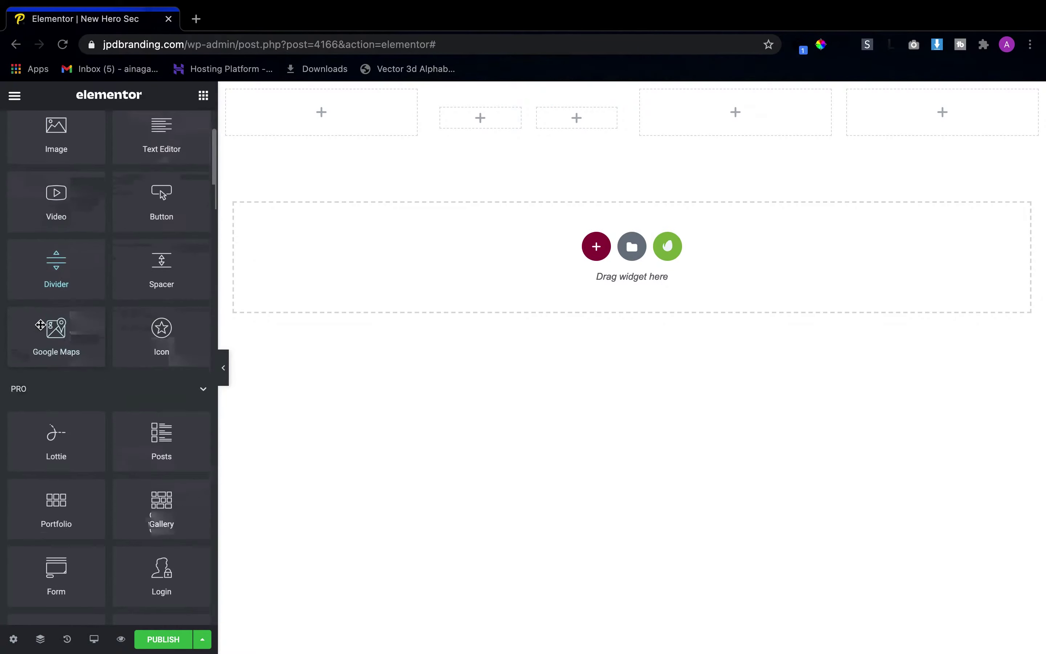
scroll(41, 325, "up", 5)
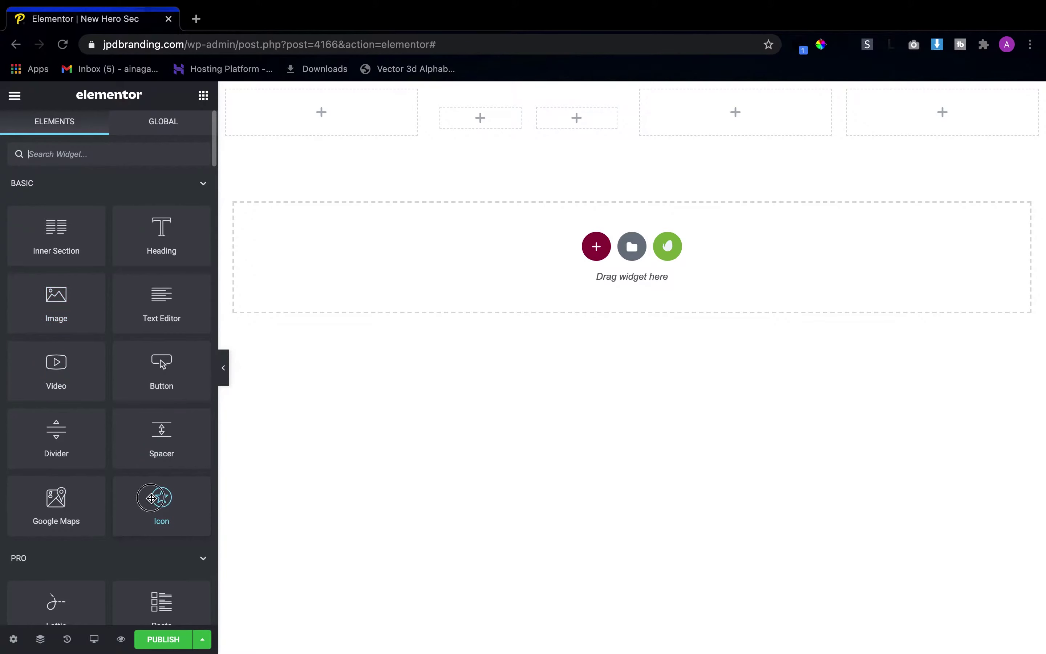
left_click_drag(159, 496, 360, 109)
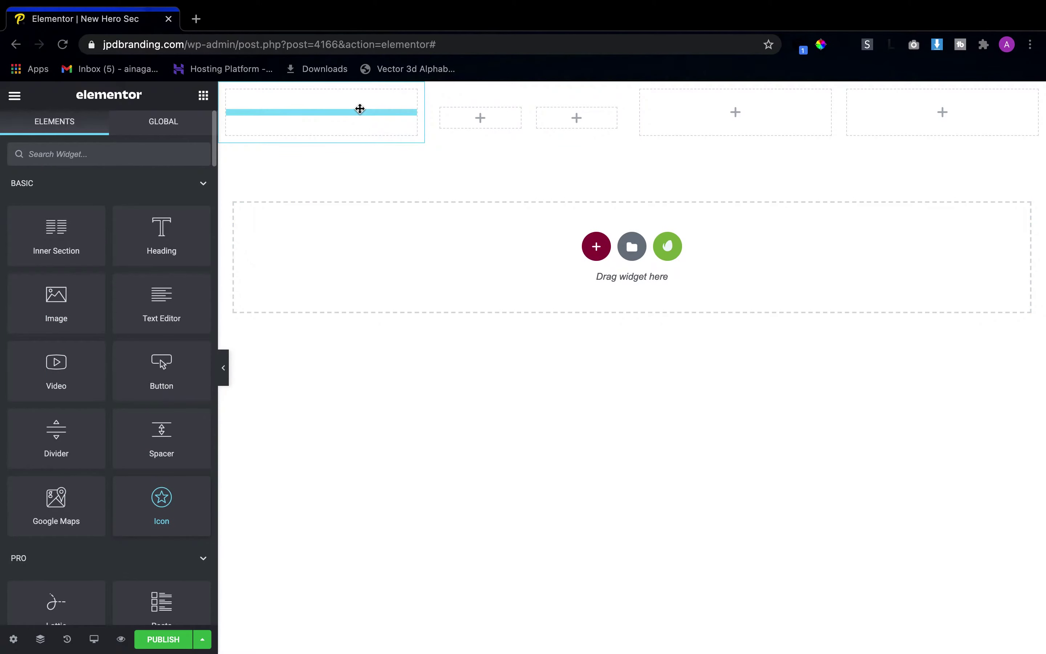
left_click_drag(178, 210, 320, 112)
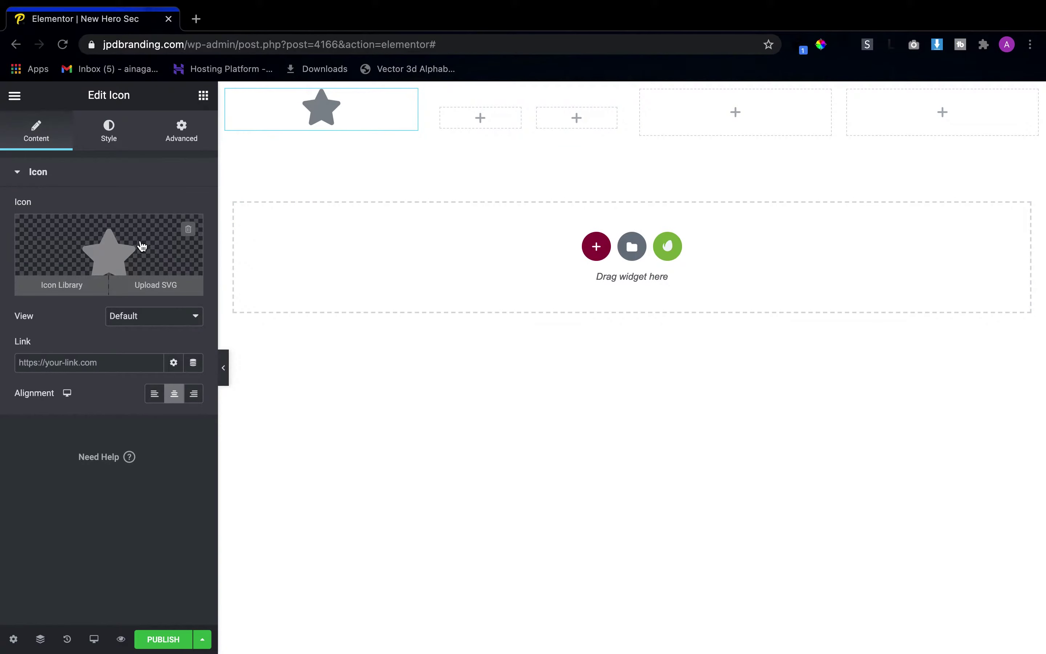
Change the widget's icon to Stream from the icon library and set its size to about 26
left_click(187, 251)
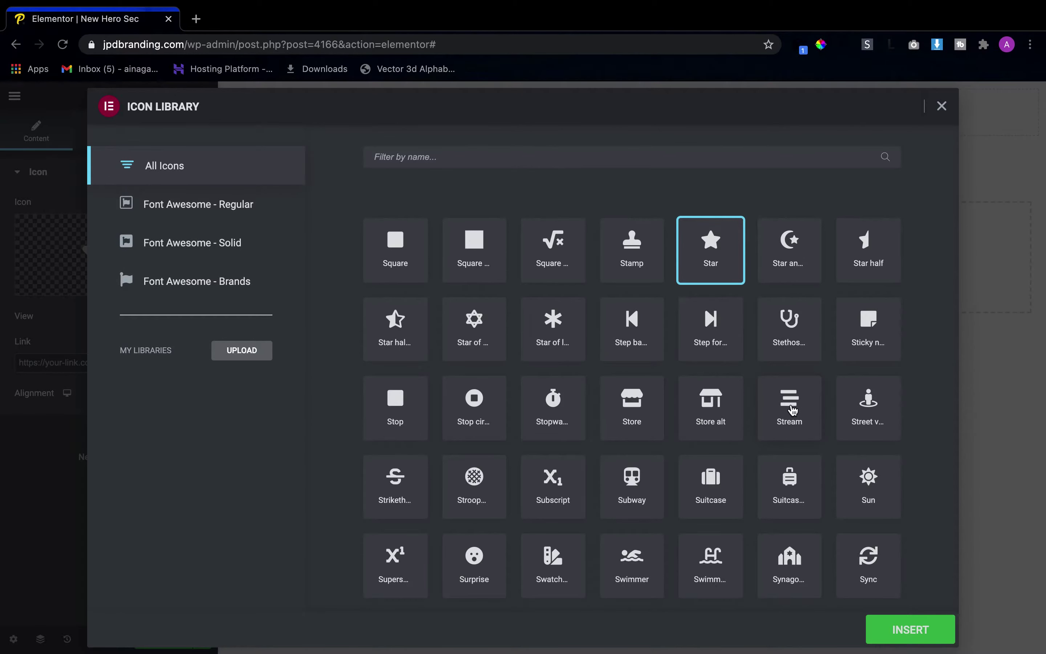
left_click(793, 410)
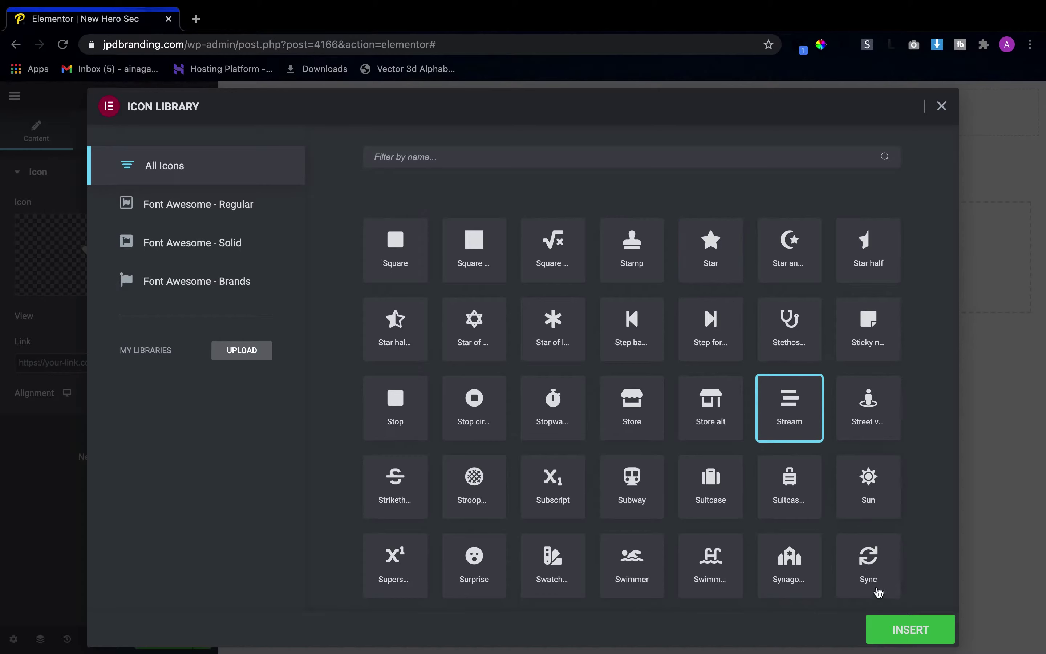
left_click(898, 631)
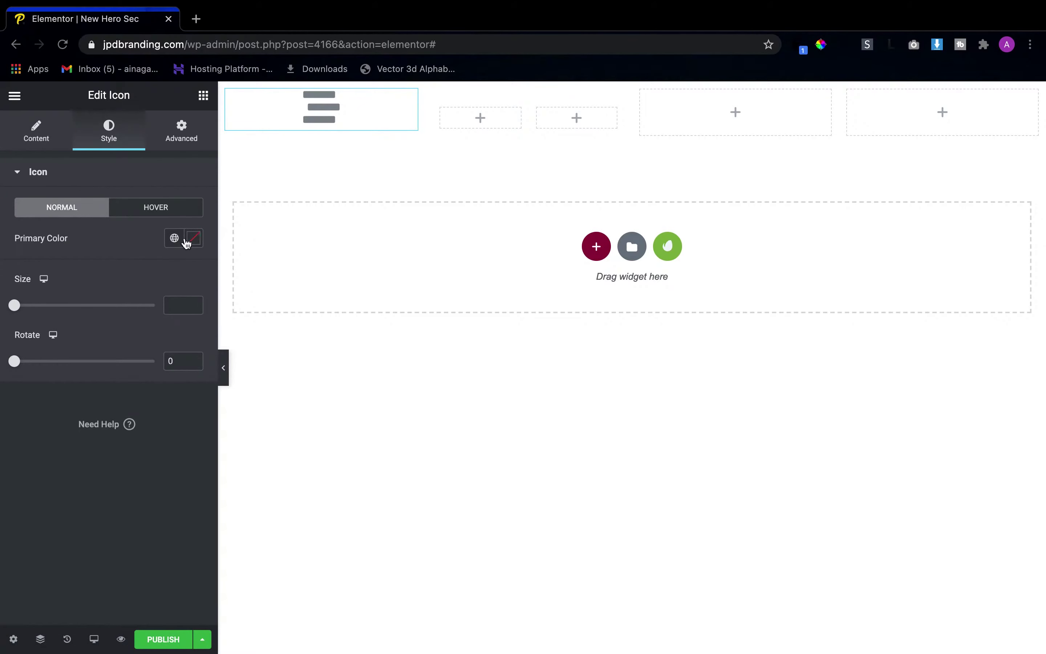
mouse_move(11, 307)
left_mouse_down()
mouse_move(35, 305)
mouse_move(24, 308)
left_mouse_up()
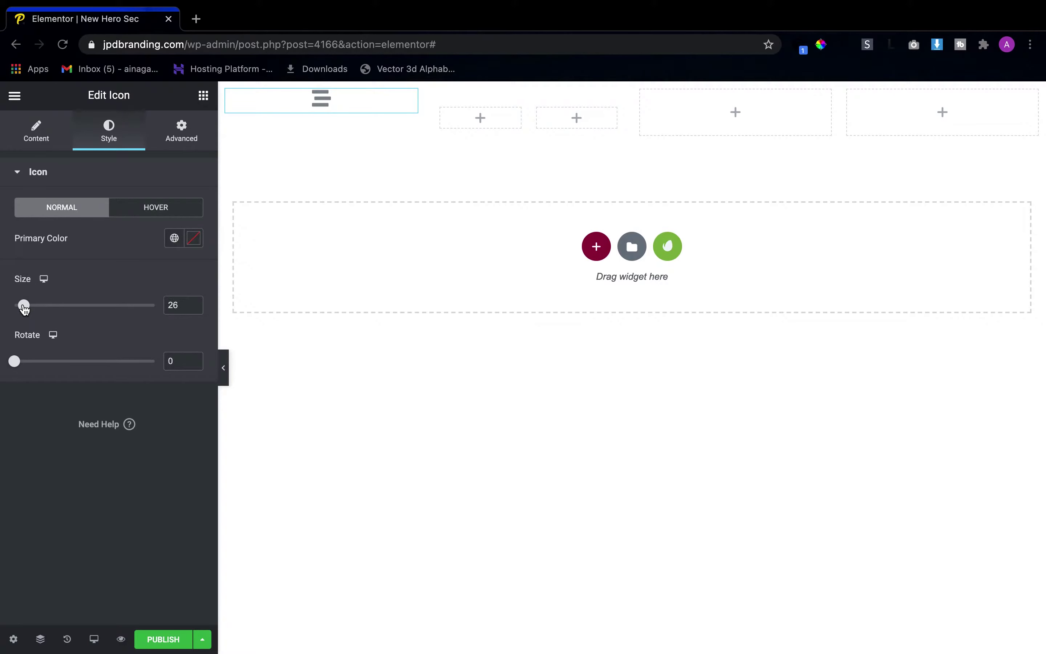
left_click(193, 308)
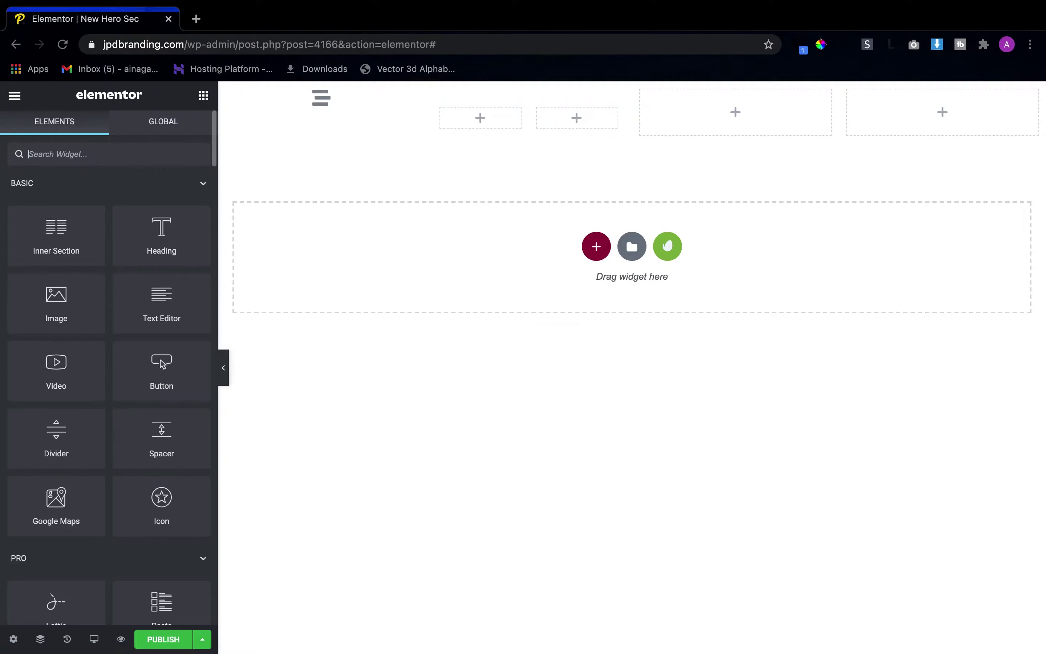
Add an Icon List widget to the first inner column and remove List Item #2 and List Item #3
type("LIST")
left_click_drag(60, 205, 468, 121)
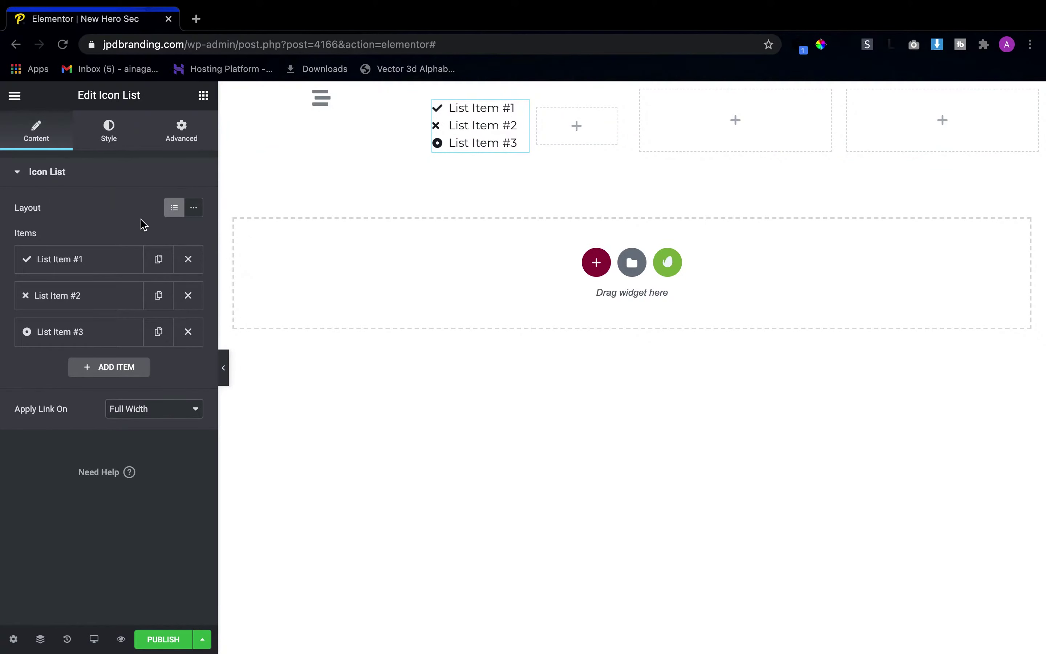
left_click(188, 295)
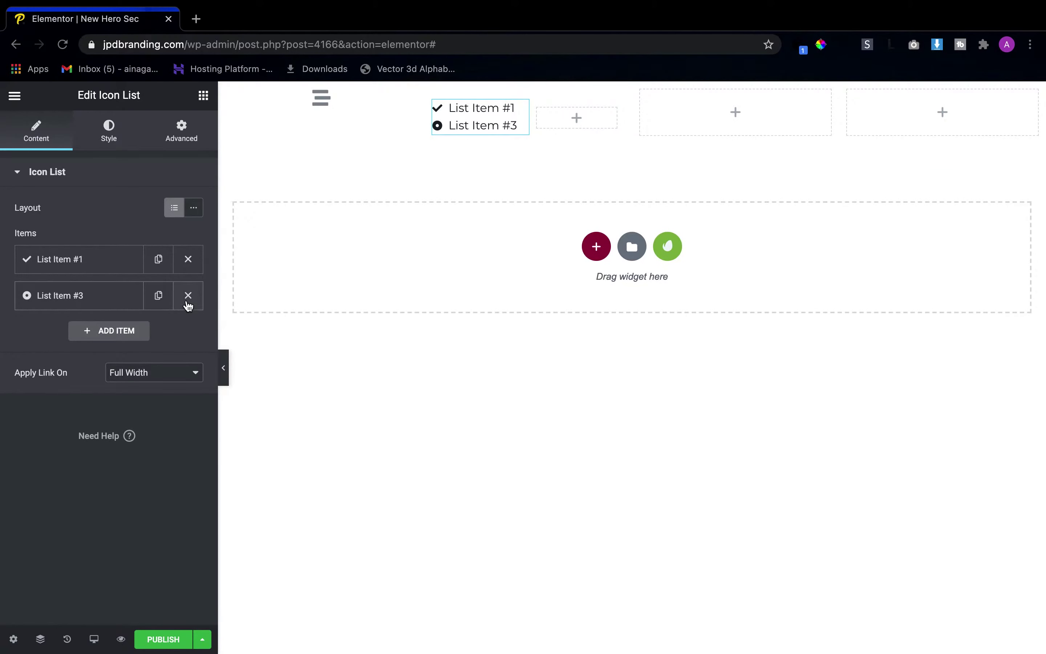
left_click(188, 295)
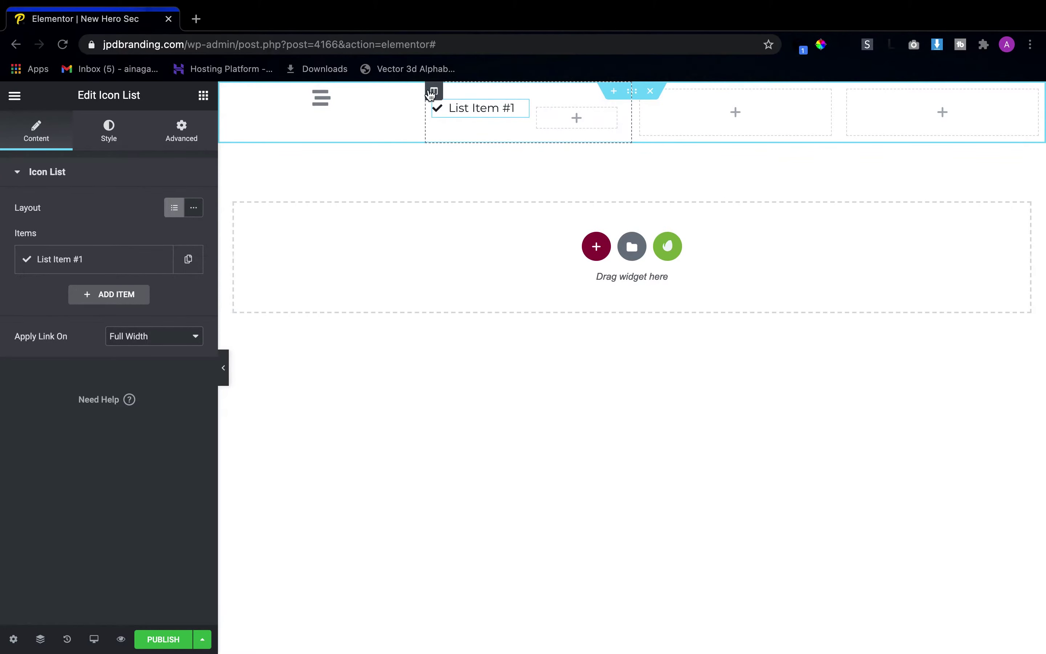
Set the margin and padding of the column holding the inner section to 0 on all sides
left_click(434, 93)
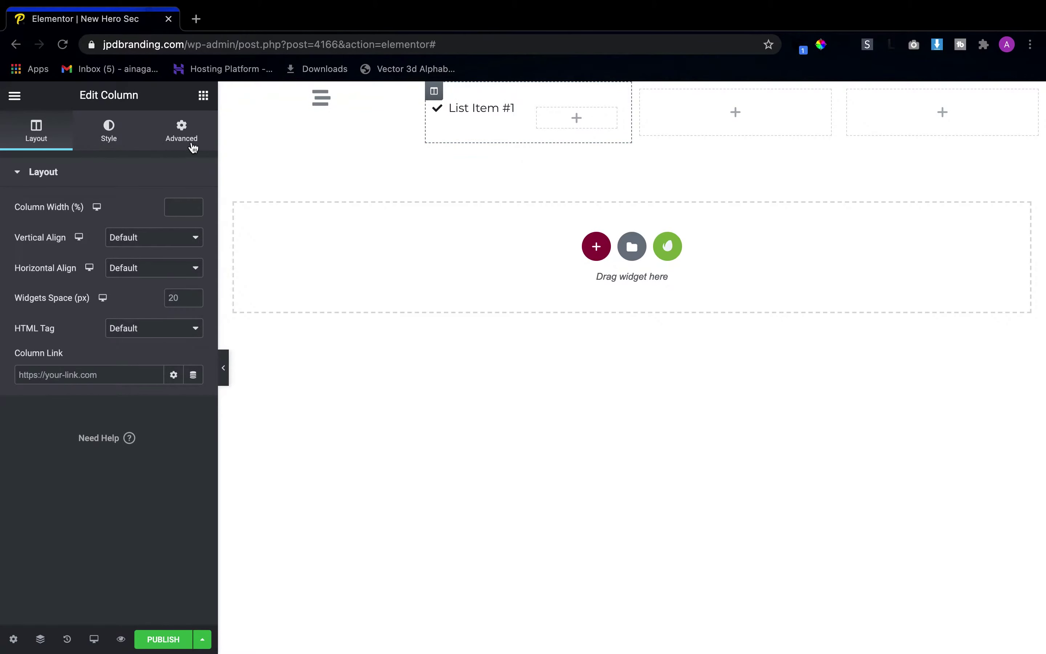
left_click(193, 147)
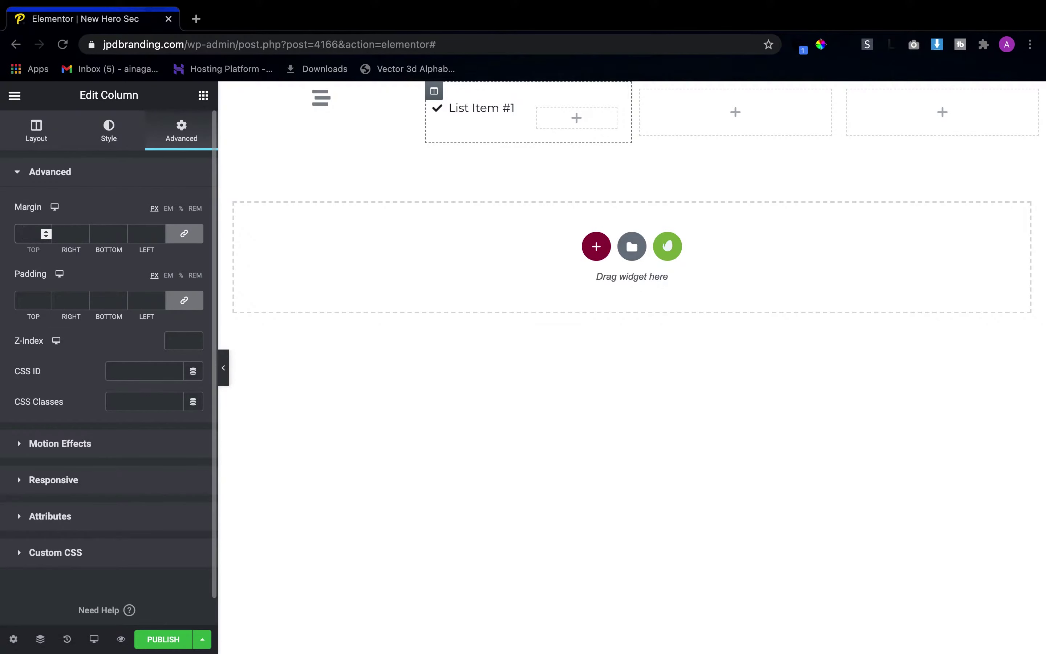
left_click(31, 300)
type("0")
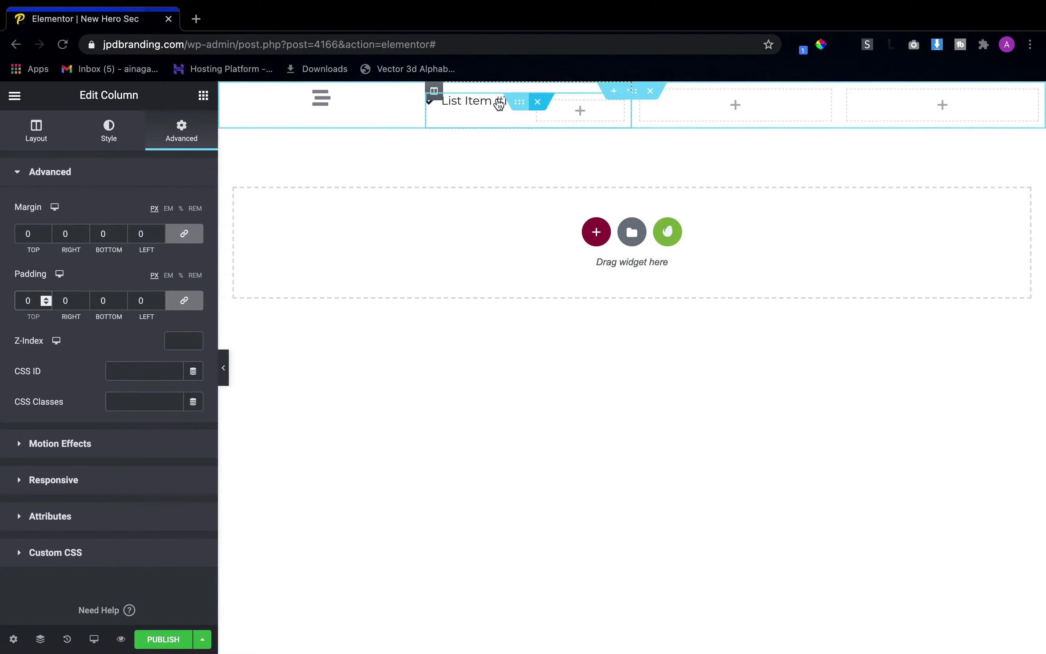
Remove the check icon from the remaining list item and change its text to ABOUT
left_click(479, 98)
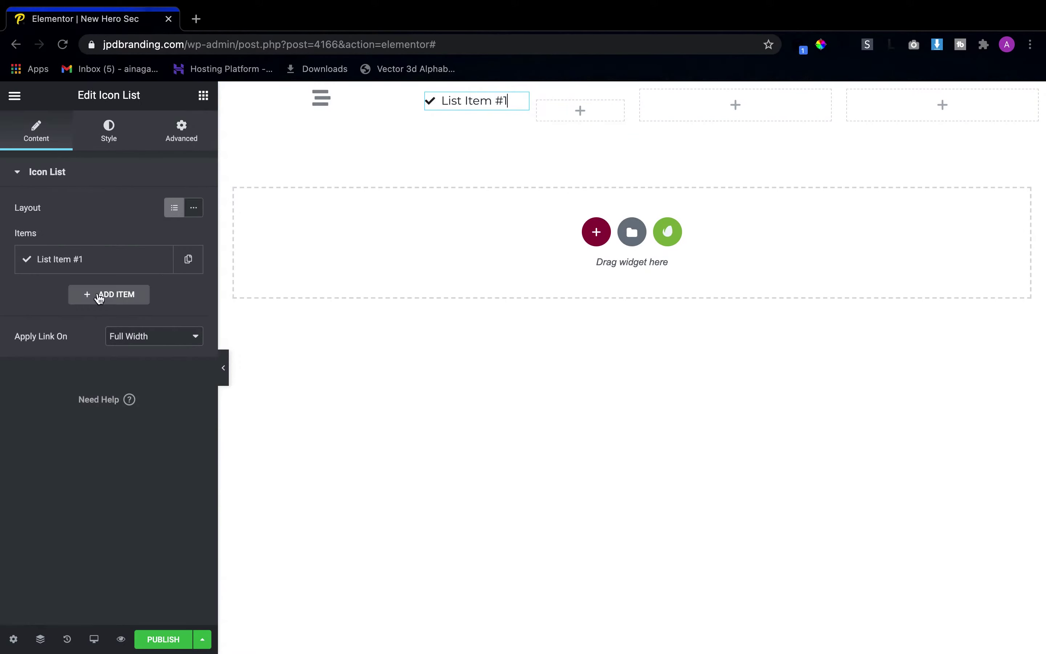
left_click(98, 259)
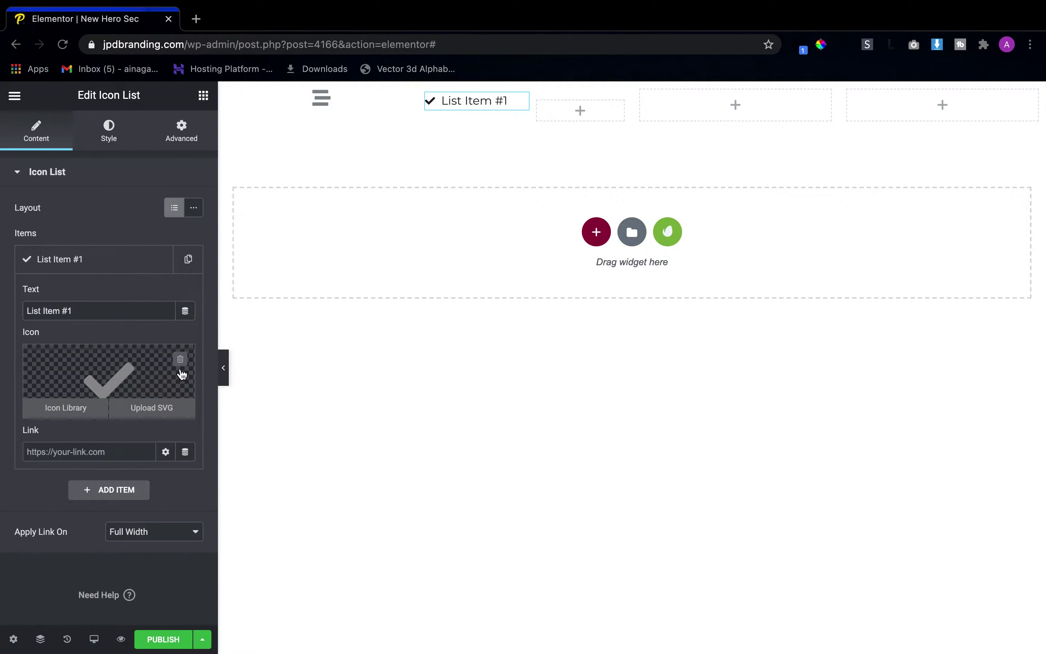
left_click(180, 359)
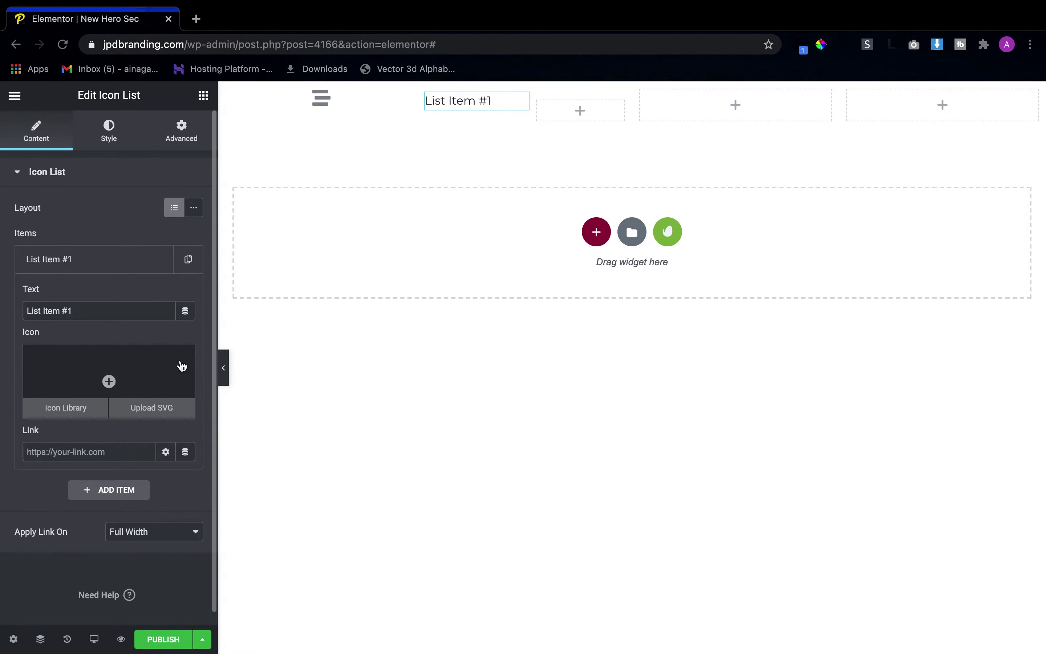
left_click(121, 310)
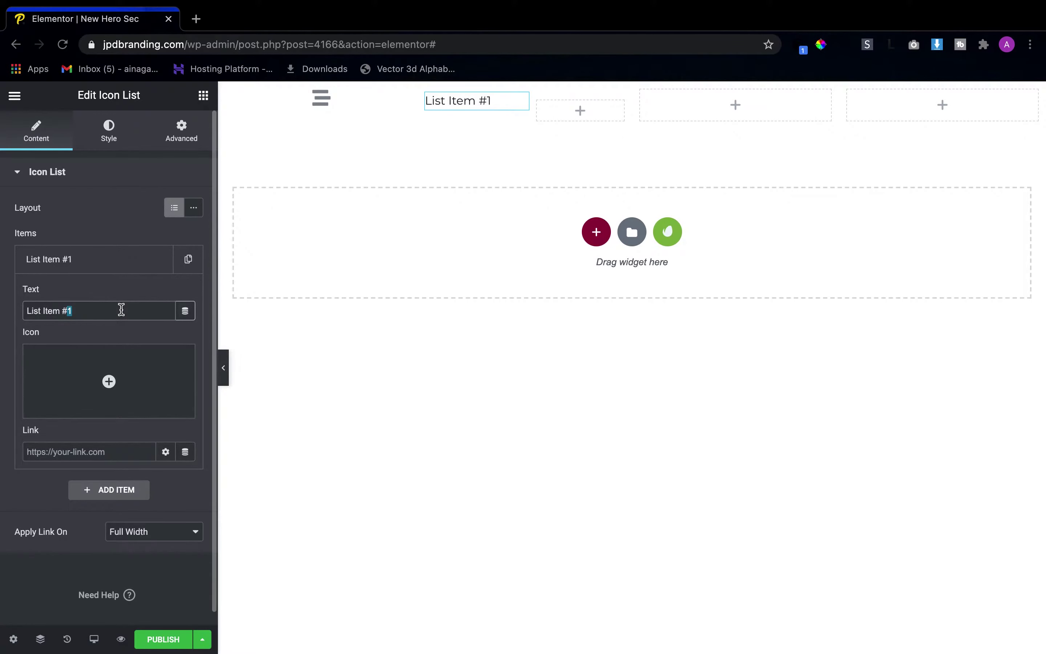
key("BackSpace")
key("BackSpace")
key("BackSpace")
key("BackSpace")
key("BackSpace")
key("BackSpace")
key("BackSpace")
key("BackSpace")
key("BackSpace")
key("BackSpace")
key("BackSpace")
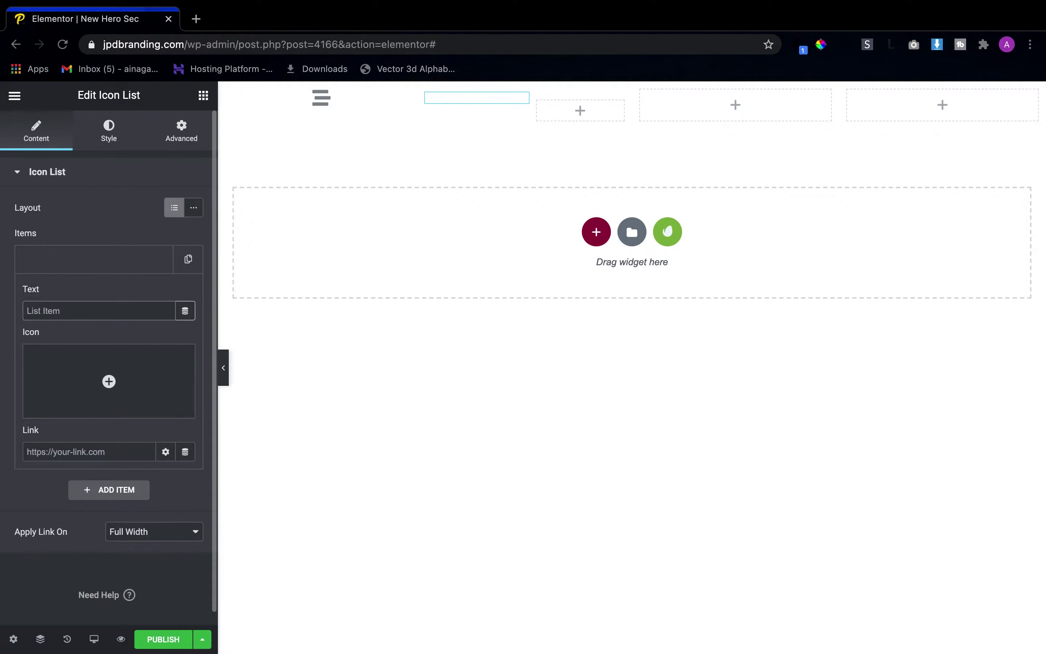
type("ABOUT")
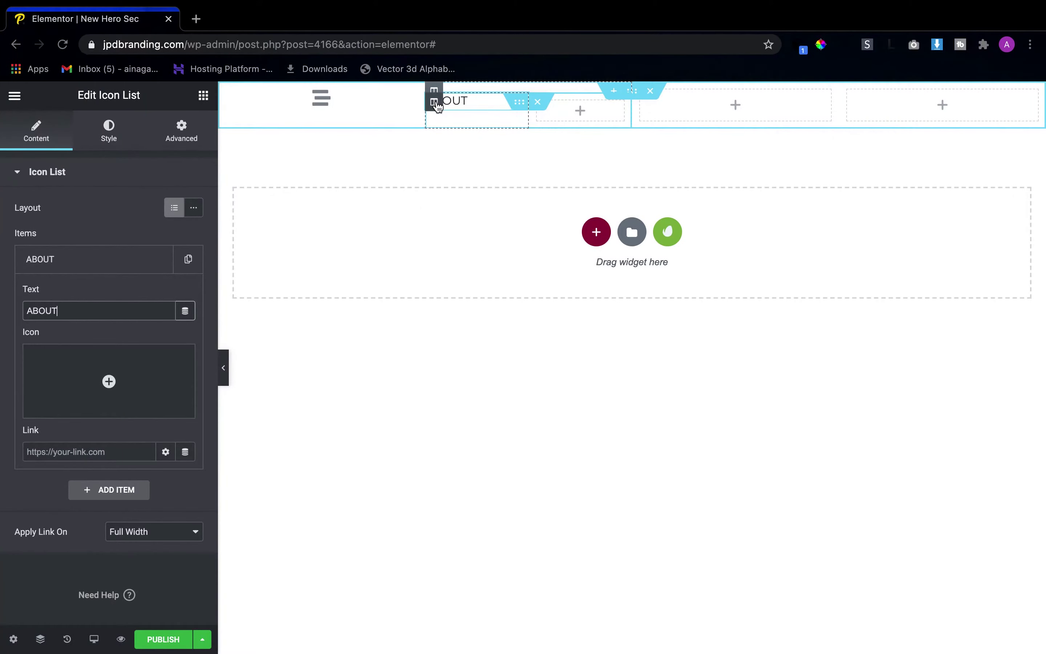
Copy the ABOUT icon list and paste it into the empty second inner column
right_click(436, 104)
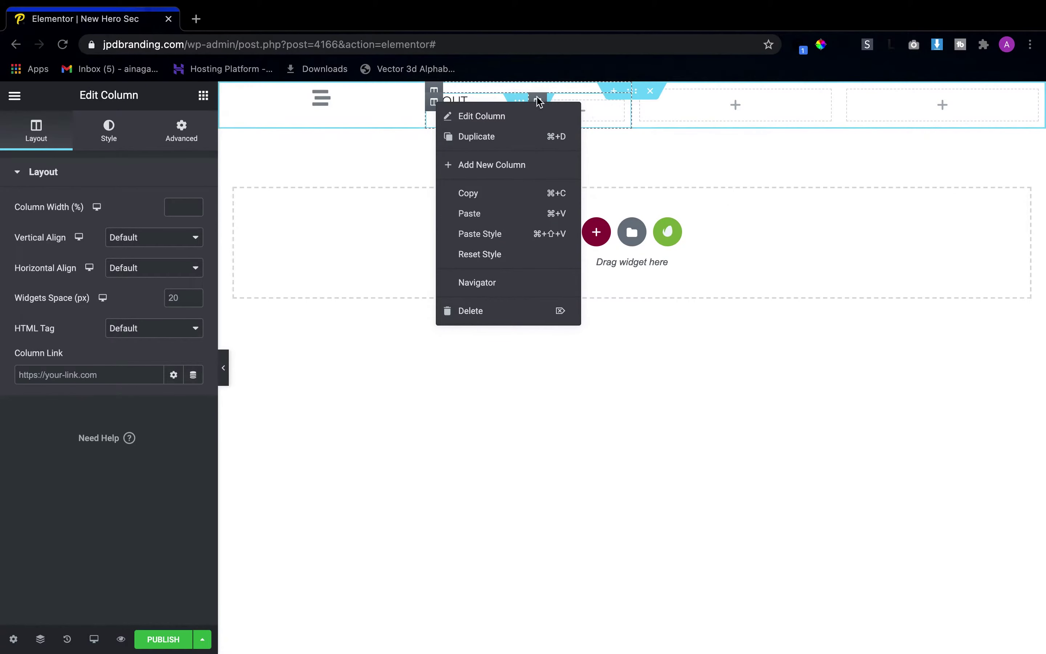
left_click(476, 195)
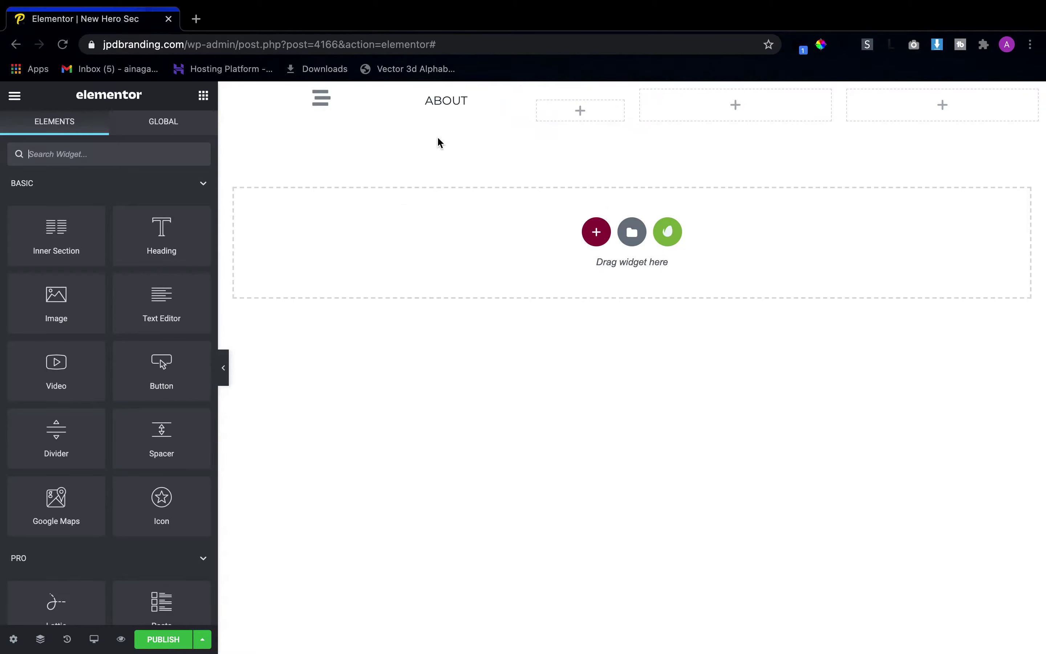
left_click(468, 104)
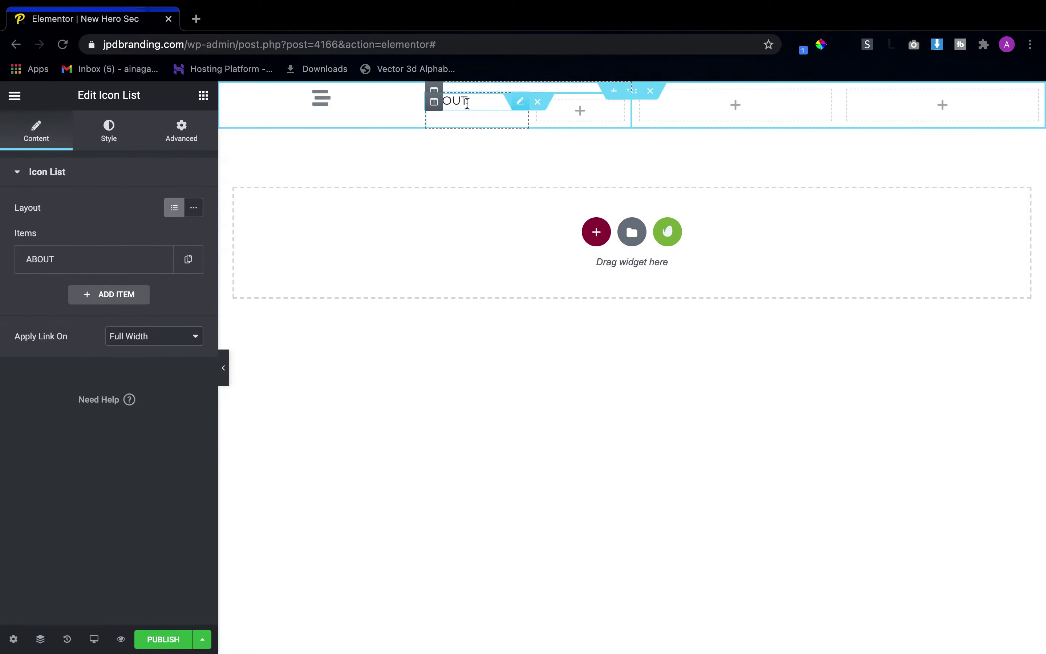
right_click(467, 104)
left_click(491, 172)
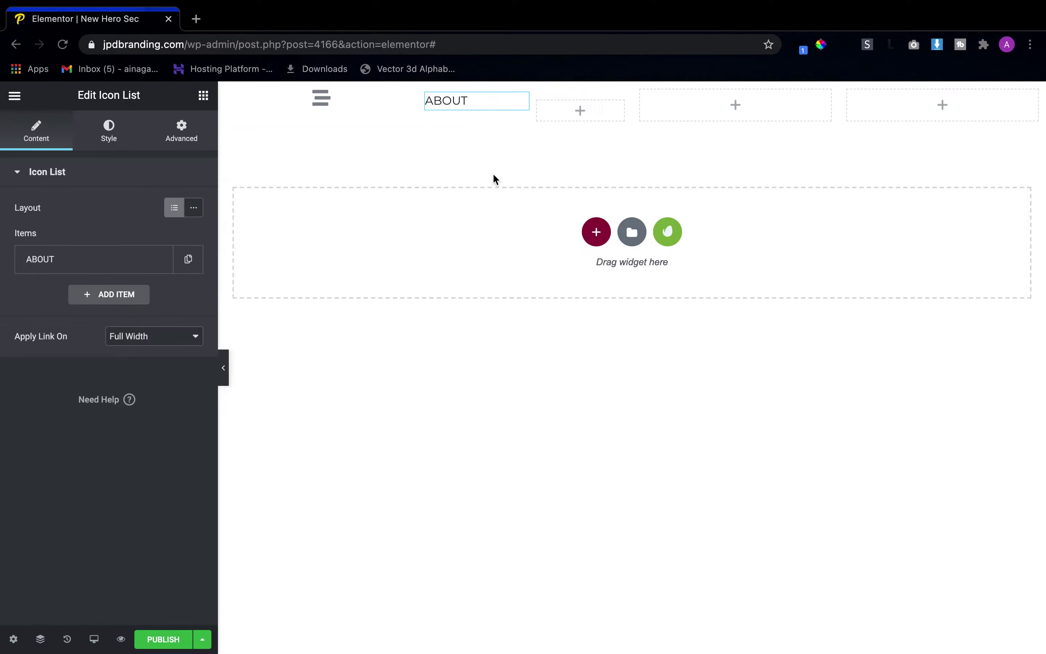
right_click(570, 112)
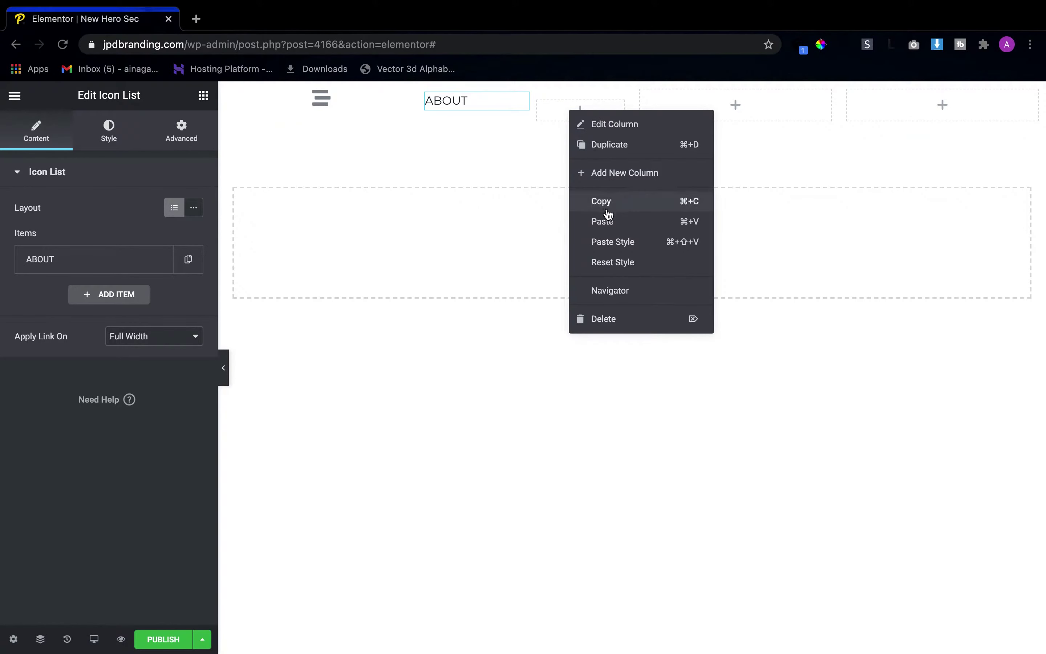
left_click(603, 221)
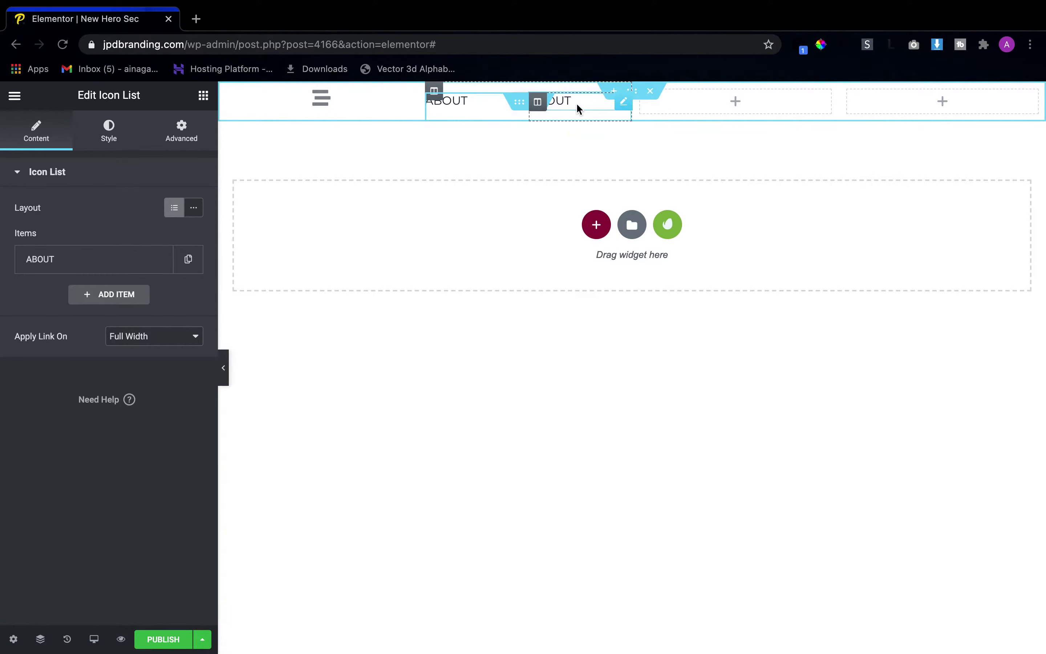
Change the text of the pasted list item to WHERE TO WATCH
left_click(139, 276)
left_click(149, 313)
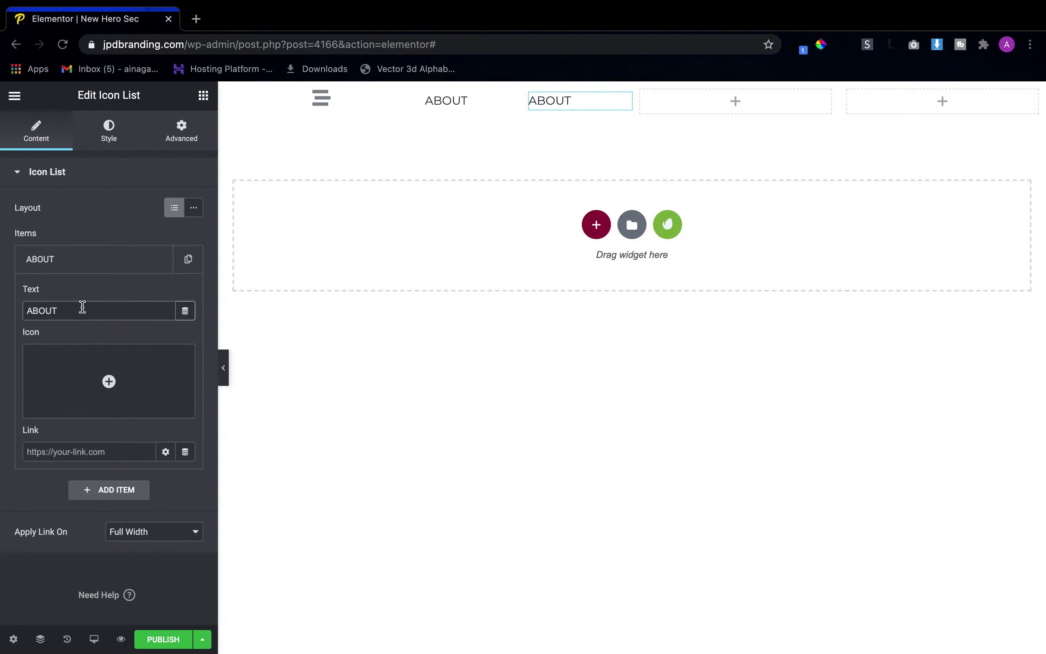
double_click(83, 307)
type("WHERE TP")
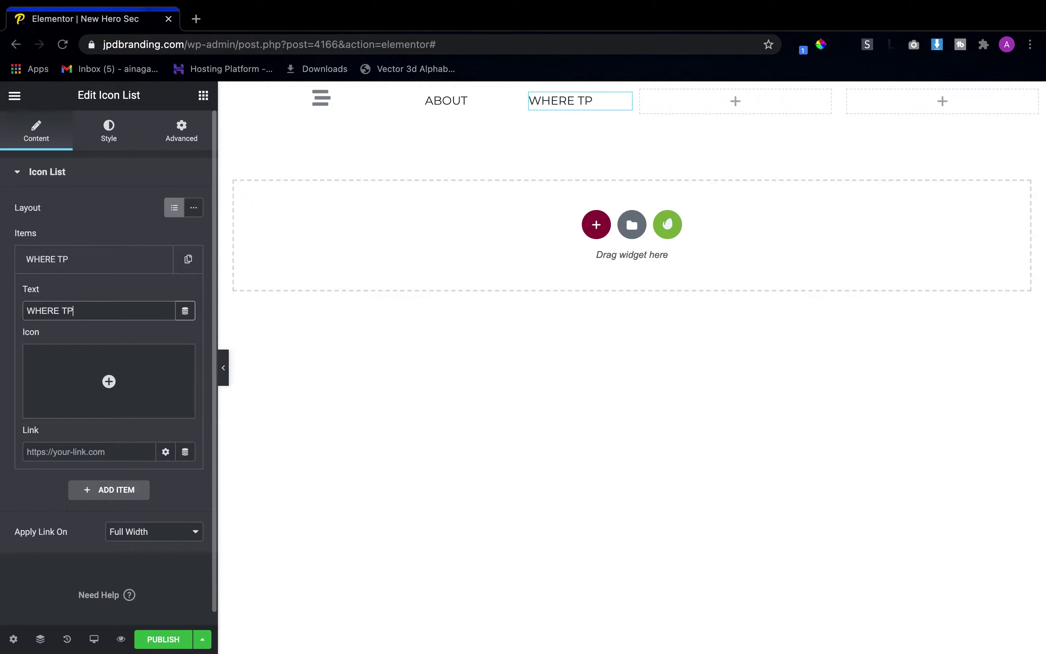
key("BackSpace")
type("O WATCH")
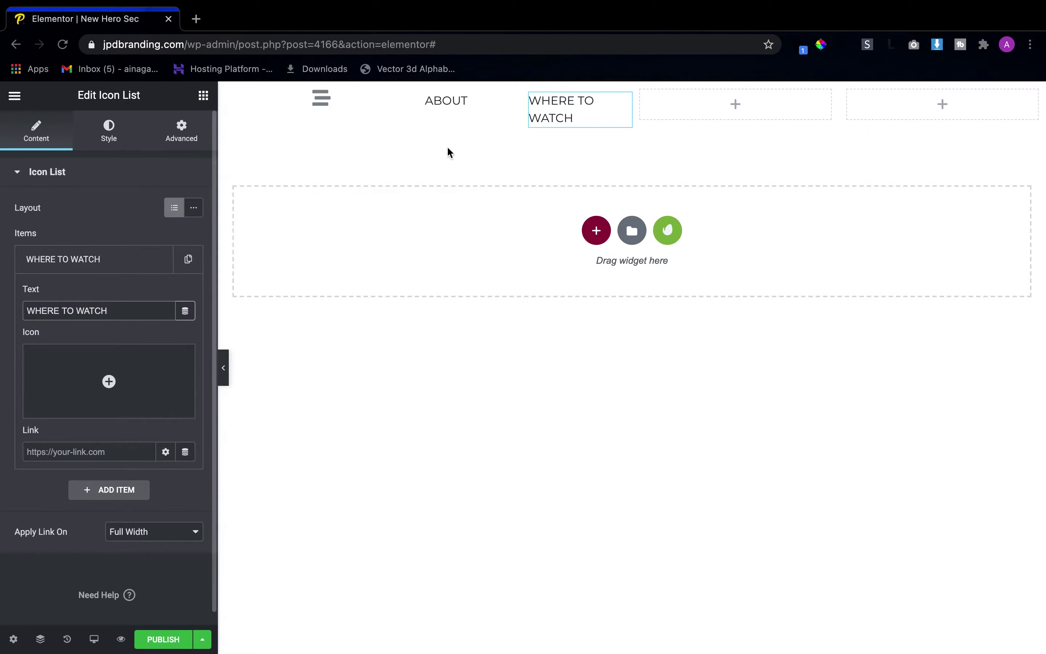
Narrow the ABOUT inner column until WHERE TO WATCH fits on one line, and narrow the menu icon's column to widen the links' column
left_click_drag(528, 109, 494, 113)
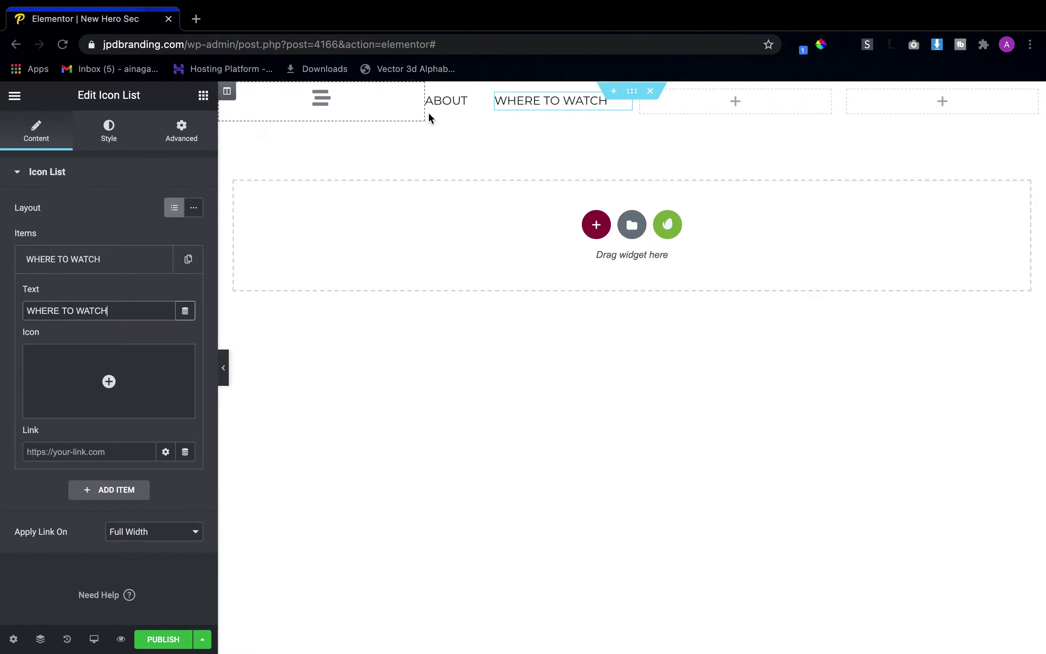
left_click(425, 104)
left_click_drag(425, 104, 332, 105)
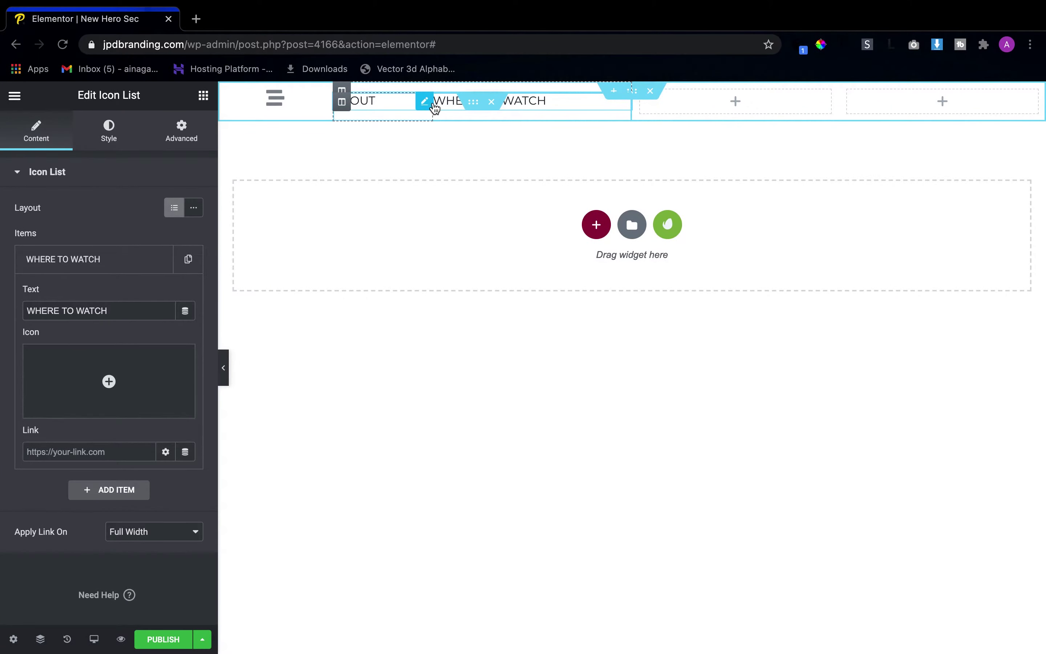
Narrow the ABOUT inner column and the links' column to fit ABOUT and WHERE TO WATCH closely on one line, and preview the row
left_click_drag(435, 106, 387, 113)
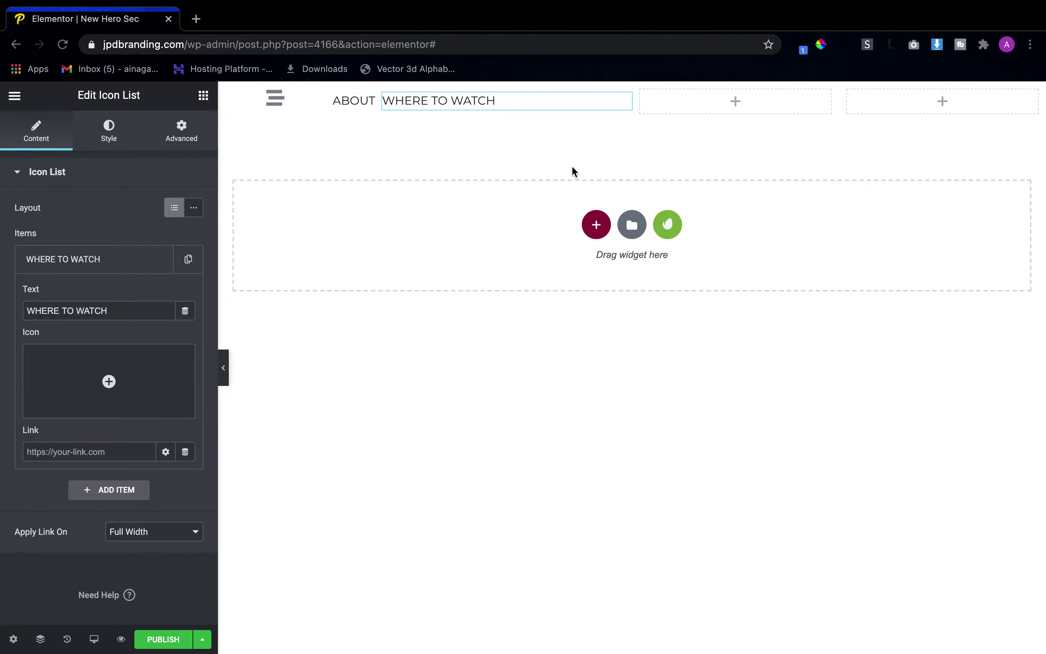
left_click(589, 106)
left_click_drag(589, 106, 519, 105)
left_click_drag(363, 101, 392, 102)
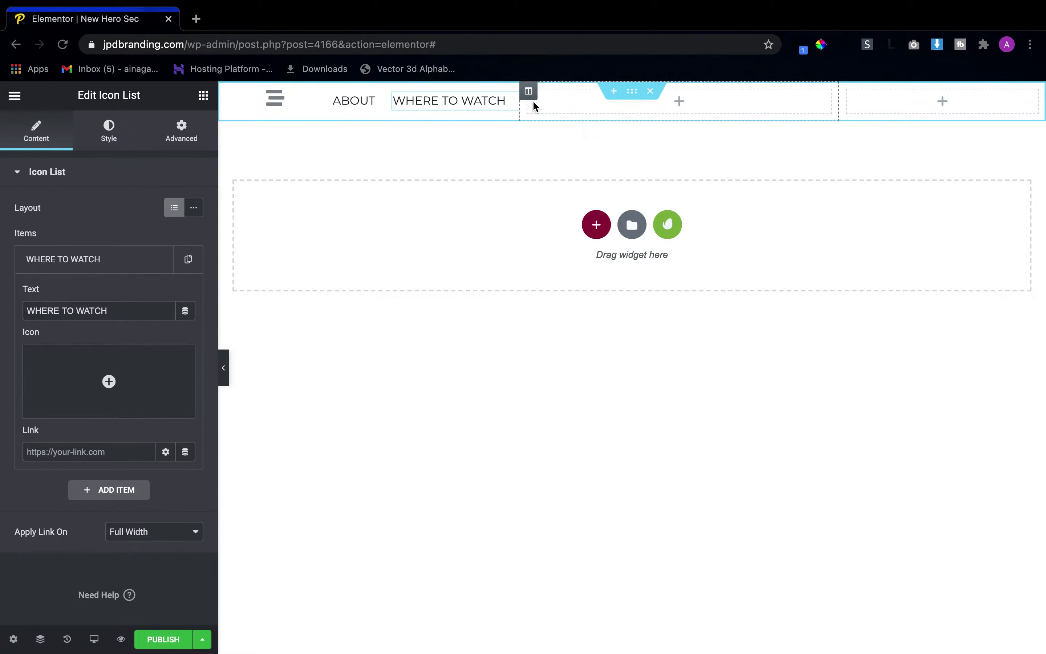
left_click_drag(518, 102, 503, 107)
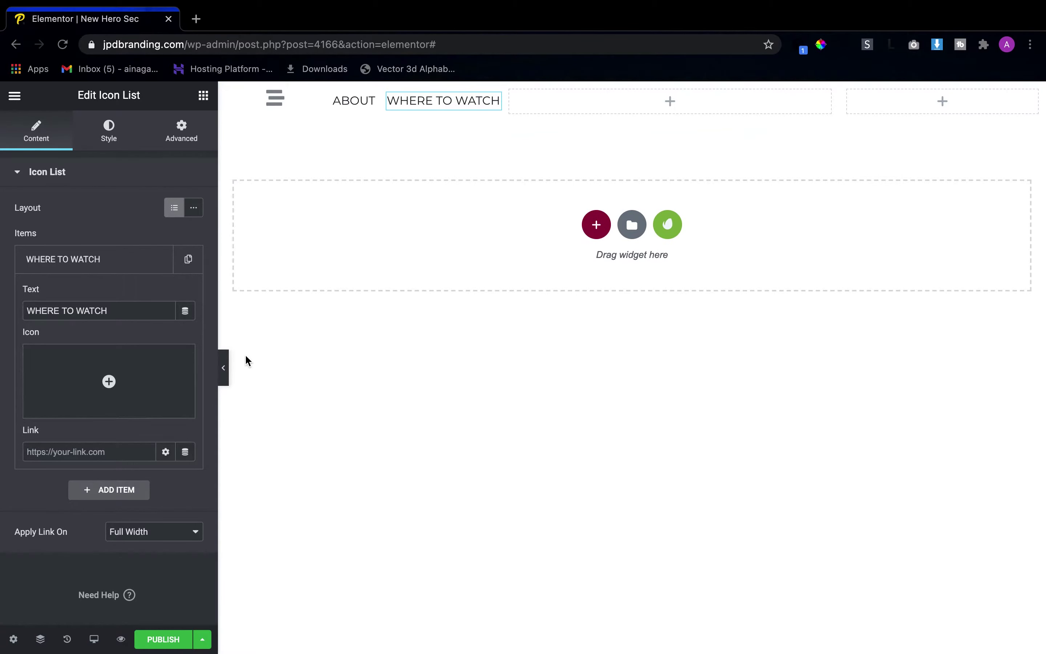
left_click(223, 367)
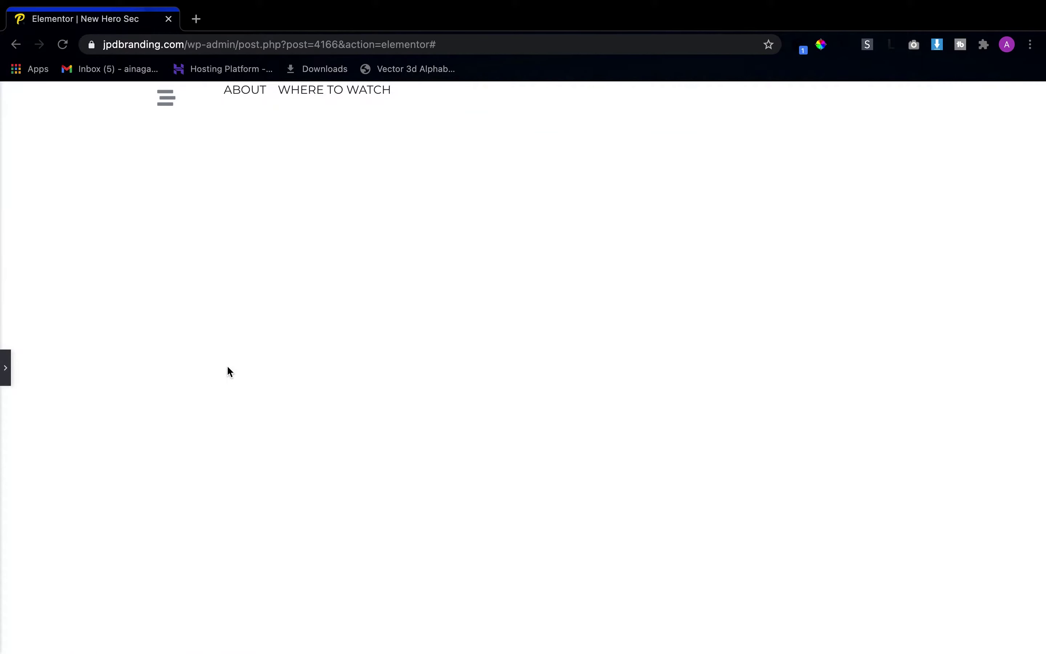
left_click(9, 381)
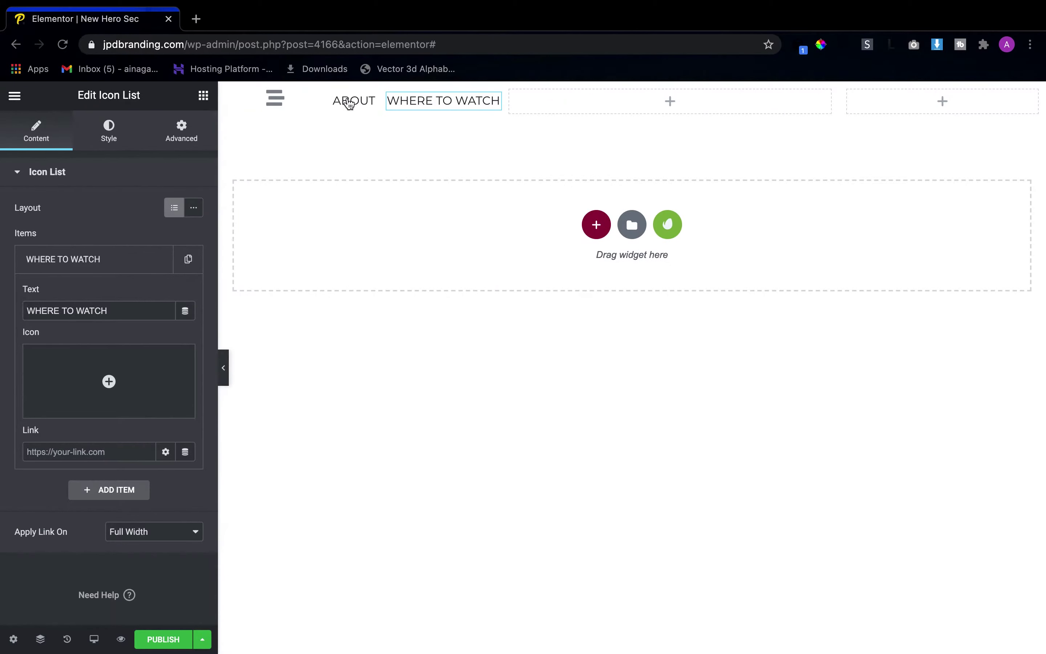
Unlink the margin values of the links' column, set its padding to 10 px on all sides, and preview the row
mouse_move(342, 97)
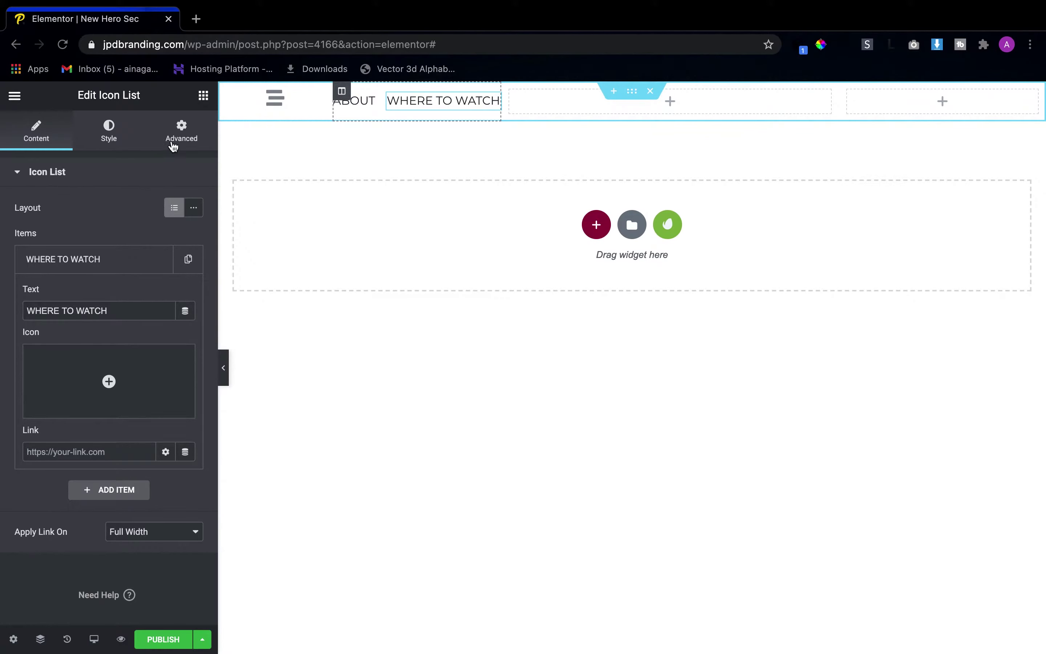
left_click(176, 143)
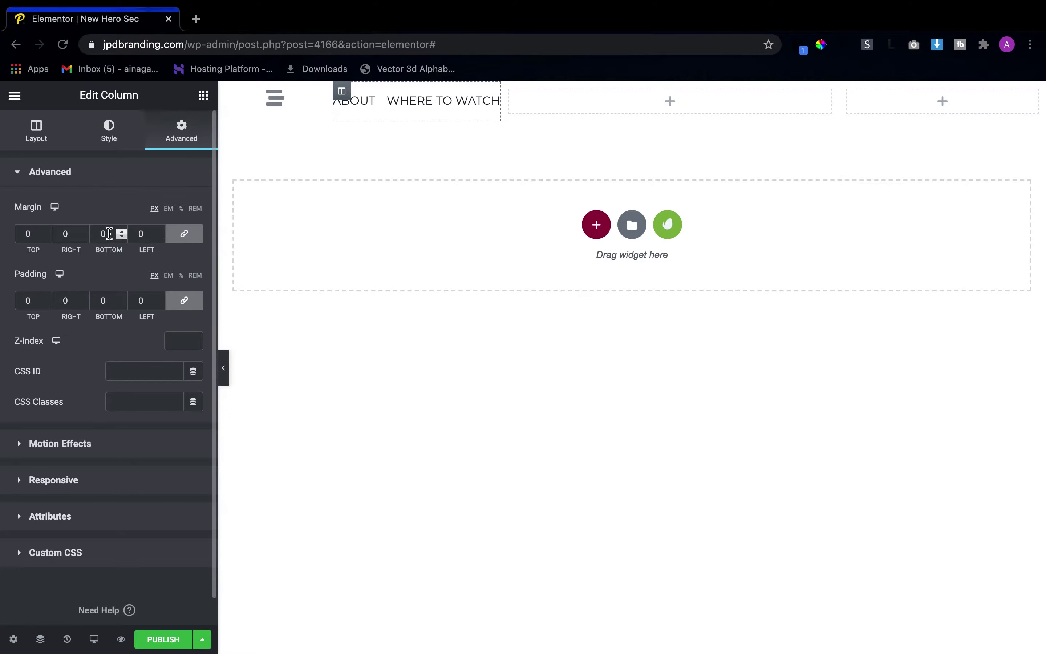
left_click(187, 236)
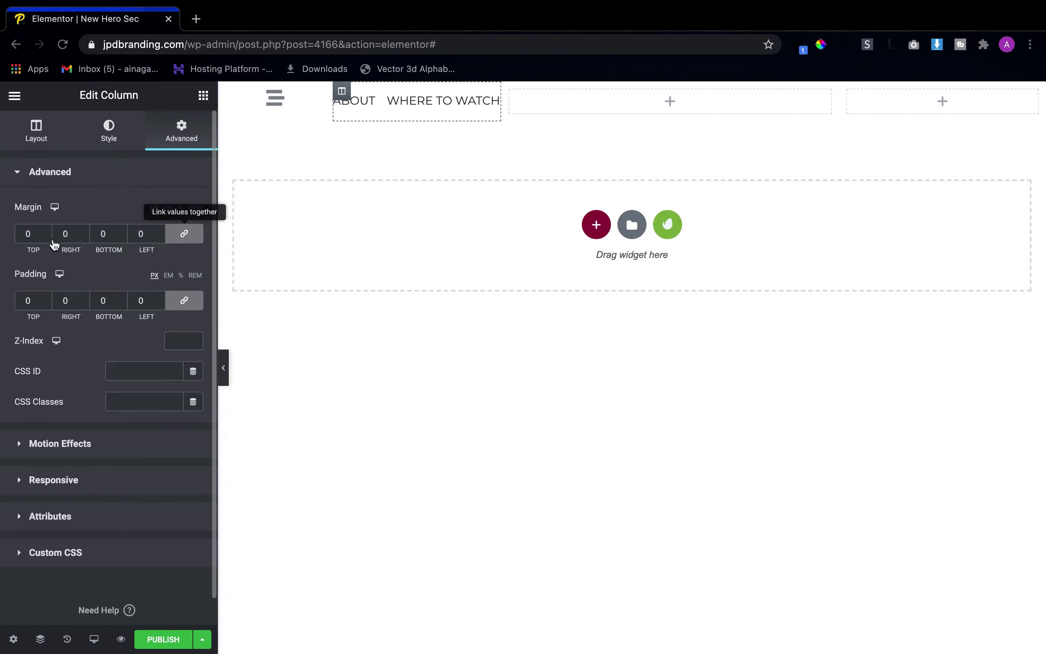
left_click(27, 236)
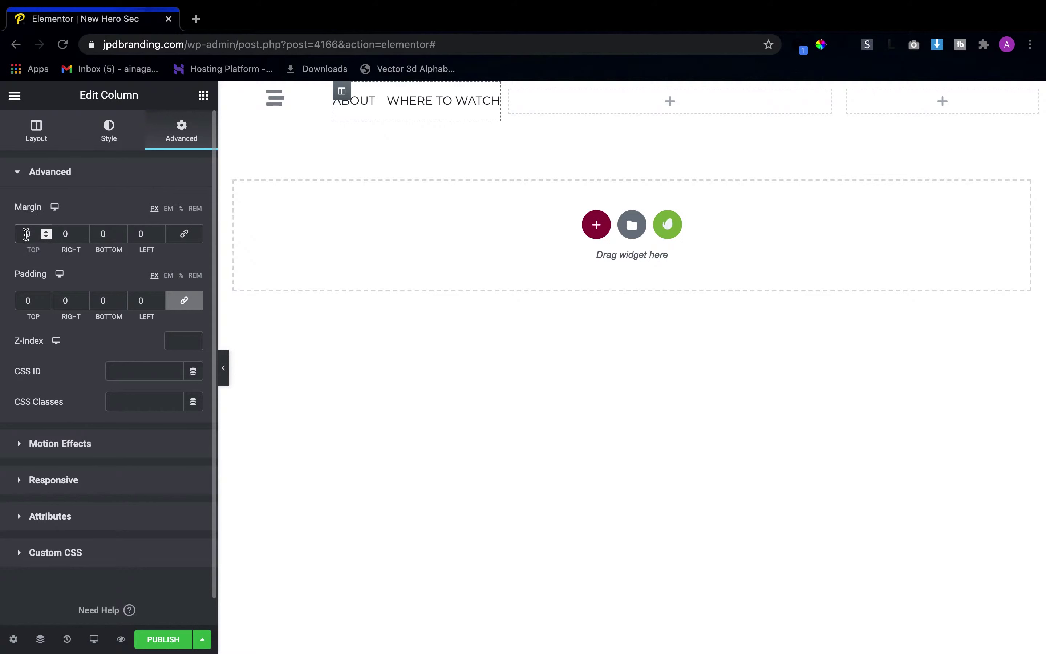
left_click(25, 301)
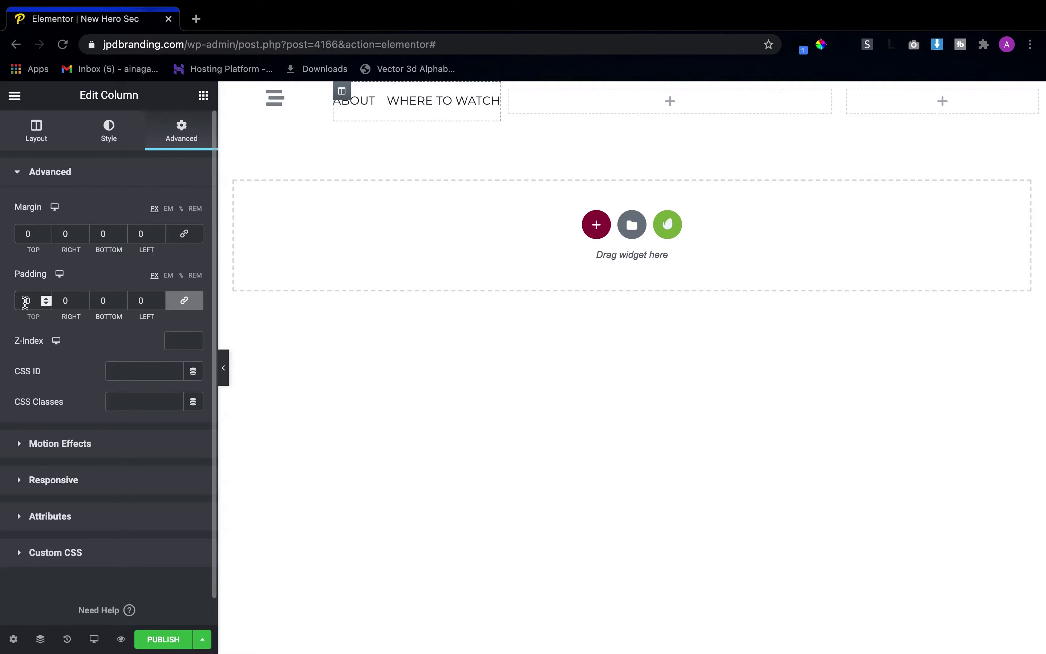
type("1")
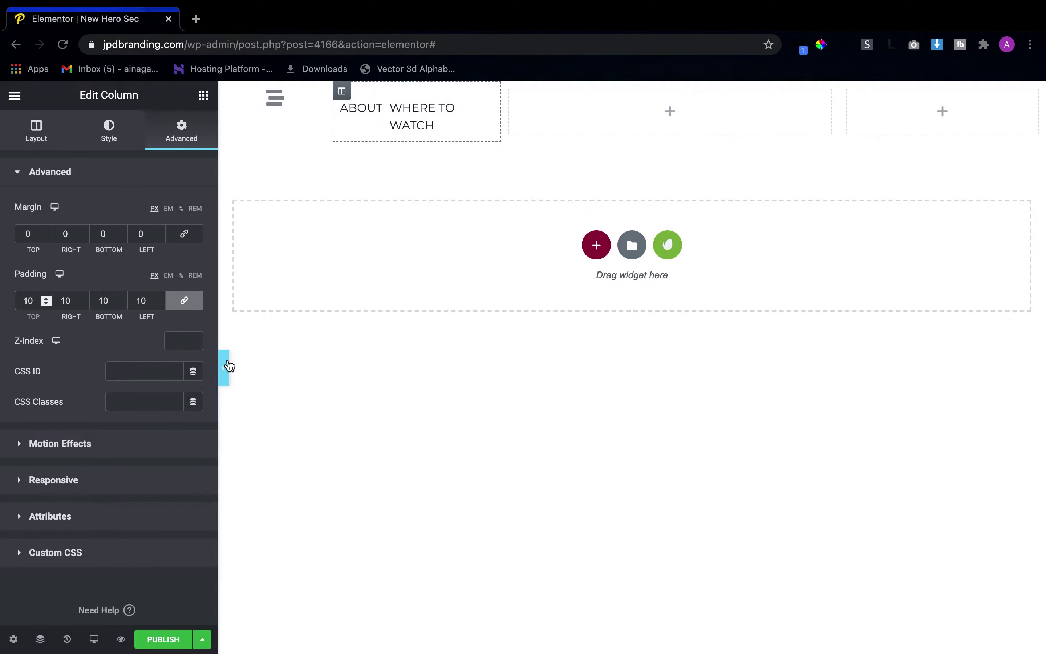
left_click(223, 367)
left_click(6, 364)
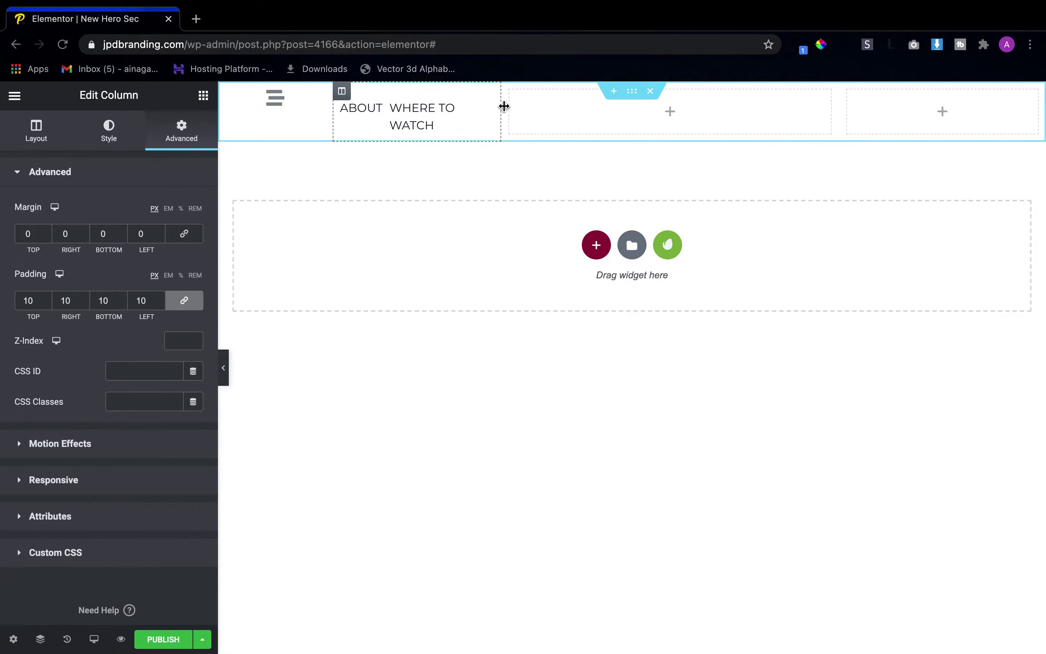
Widen the links' column to about 23% so WHERE TO WATCH fits on one line, and preview the header row
left_click_drag(502, 106, 523, 110)
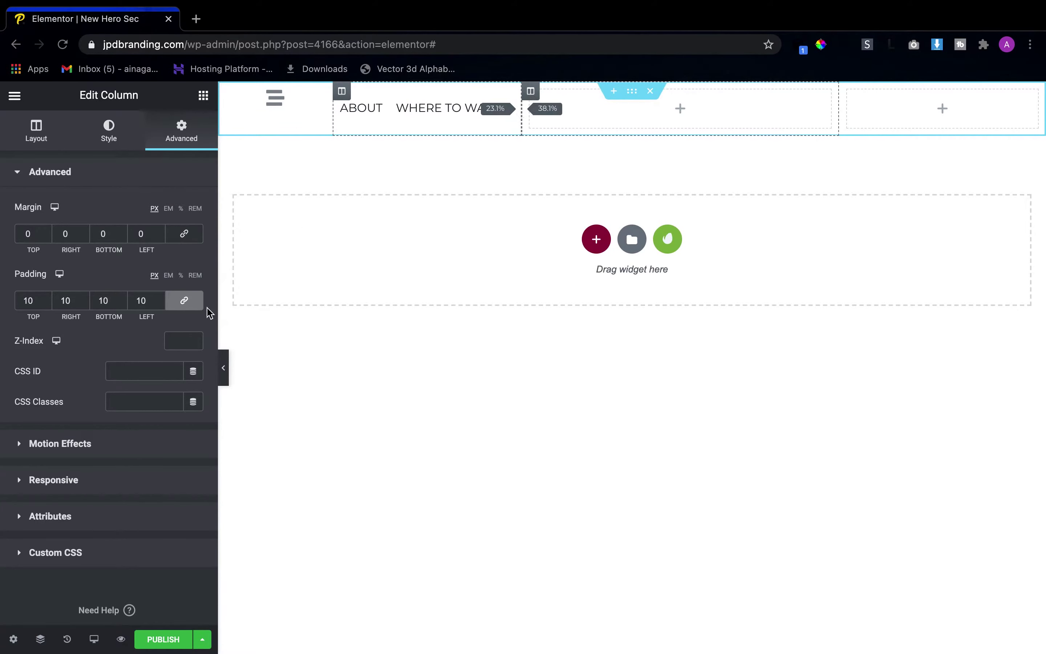
left_click(223, 367)
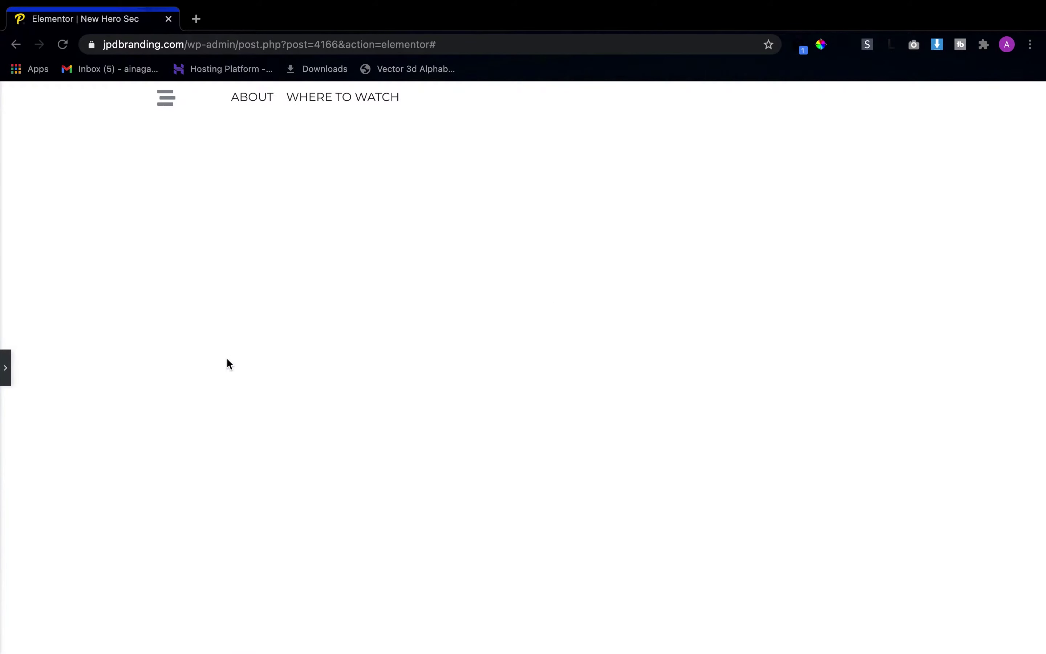
left_click(5, 367)
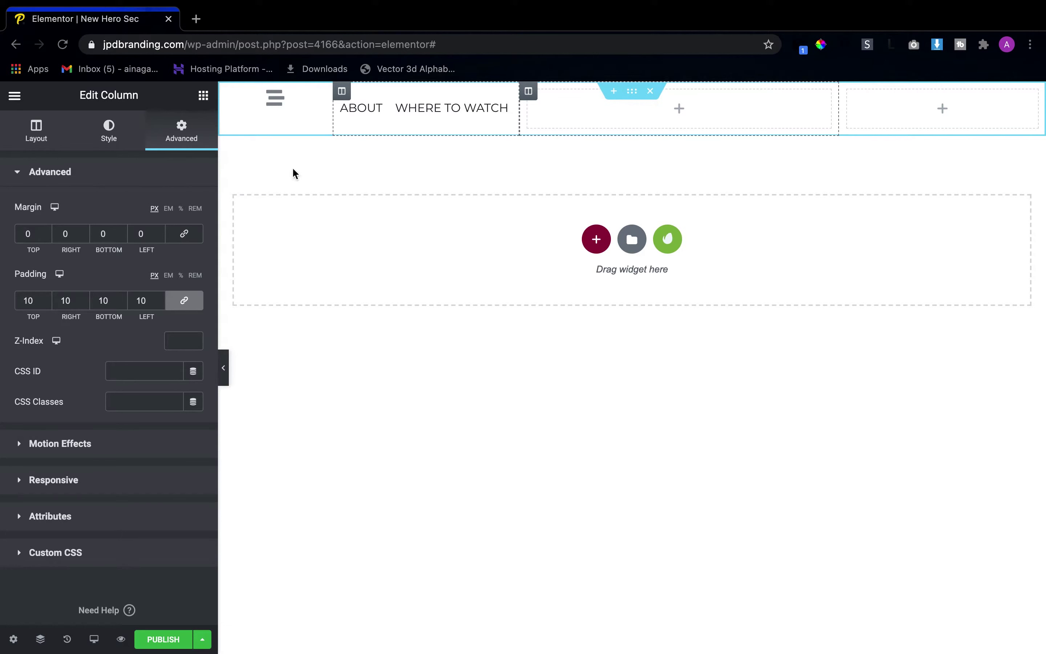
Add an Image widget to the empty column beside the links, and upload and insert BBC-Earth-Logo.png in it
left_click(203, 96)
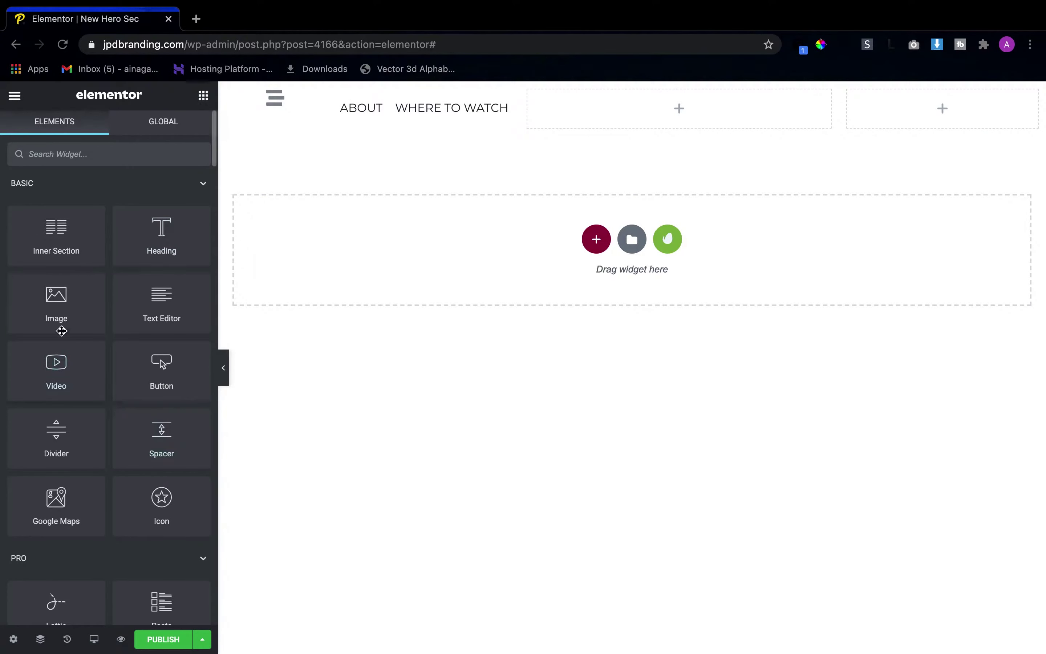
left_click_drag(57, 298, 666, 112)
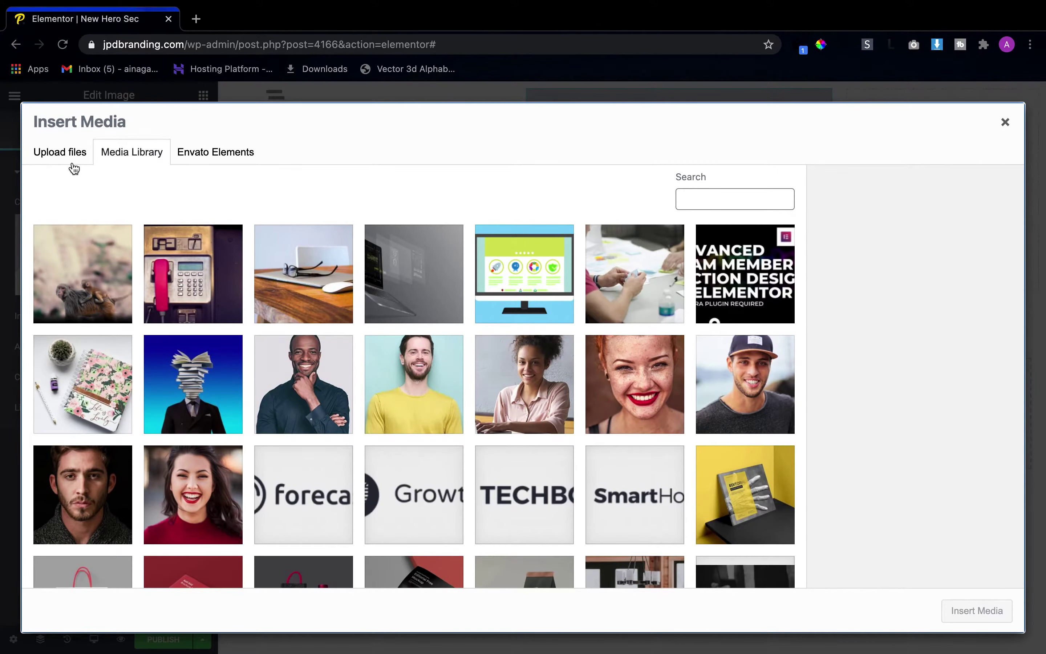
left_click(65, 154)
left_click(533, 369)
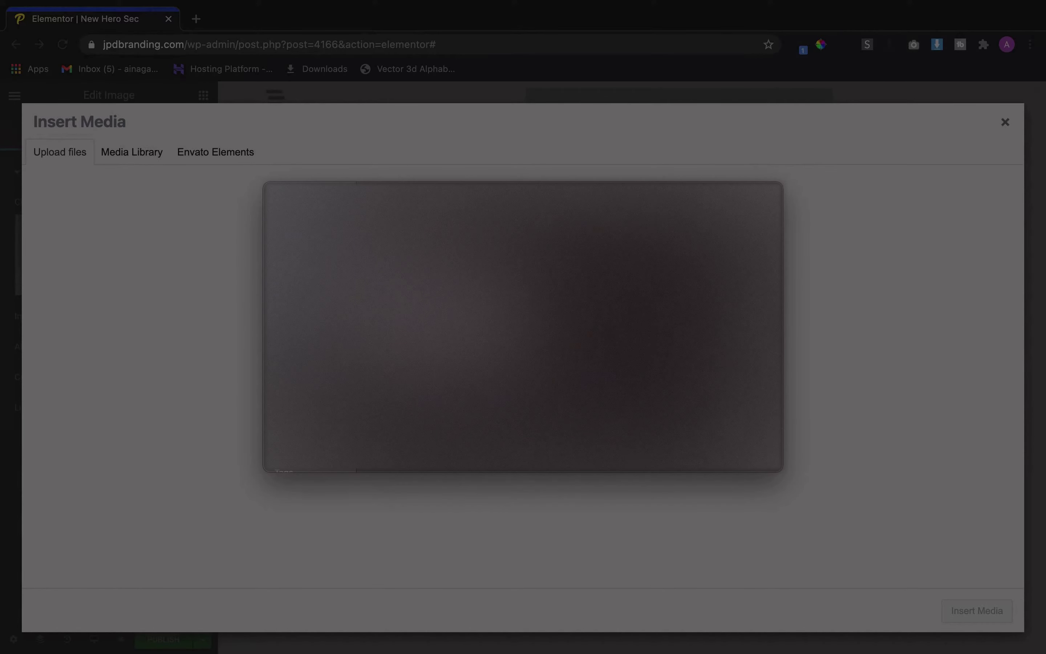
key("Escape")
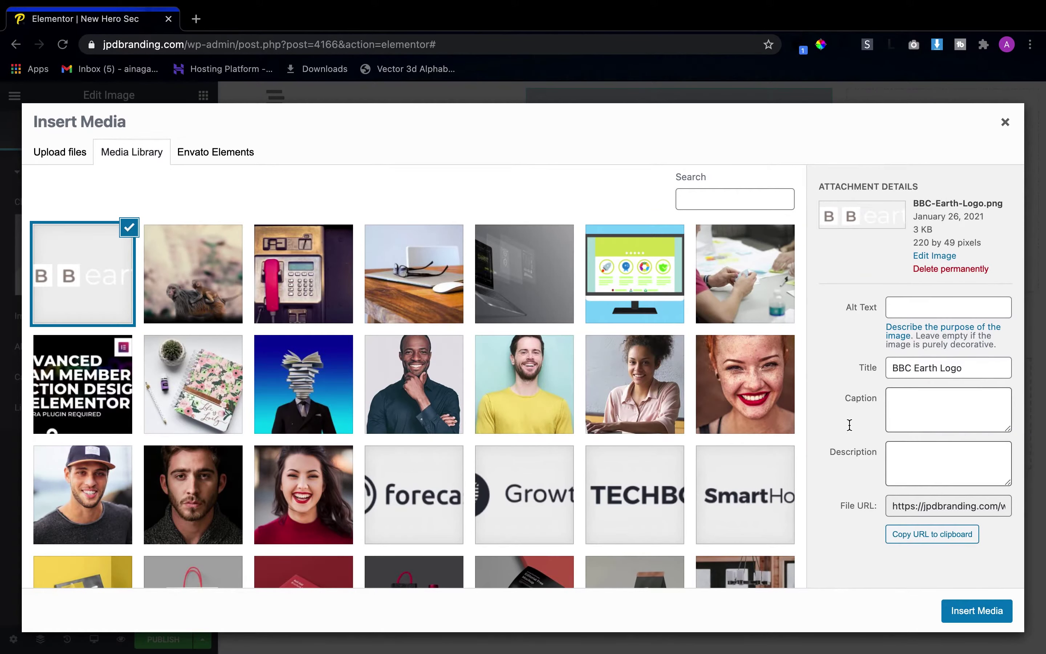
left_click(976, 607)
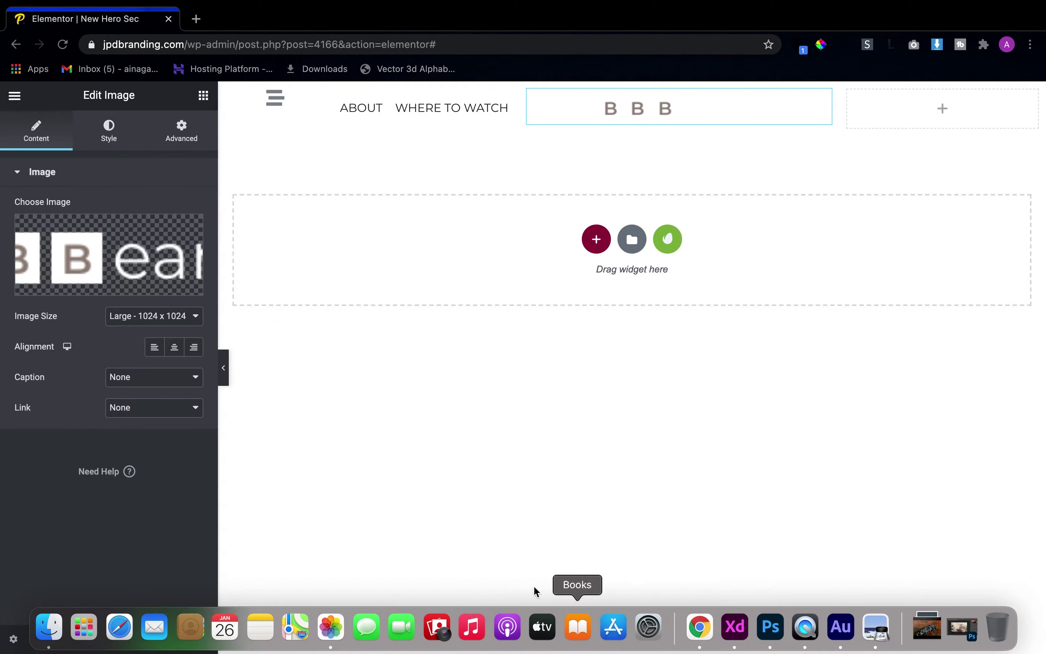
Check the header in the reference hero design, and search the widgets for "SOCIAL IC" to find Social Icons
left_click(878, 629)
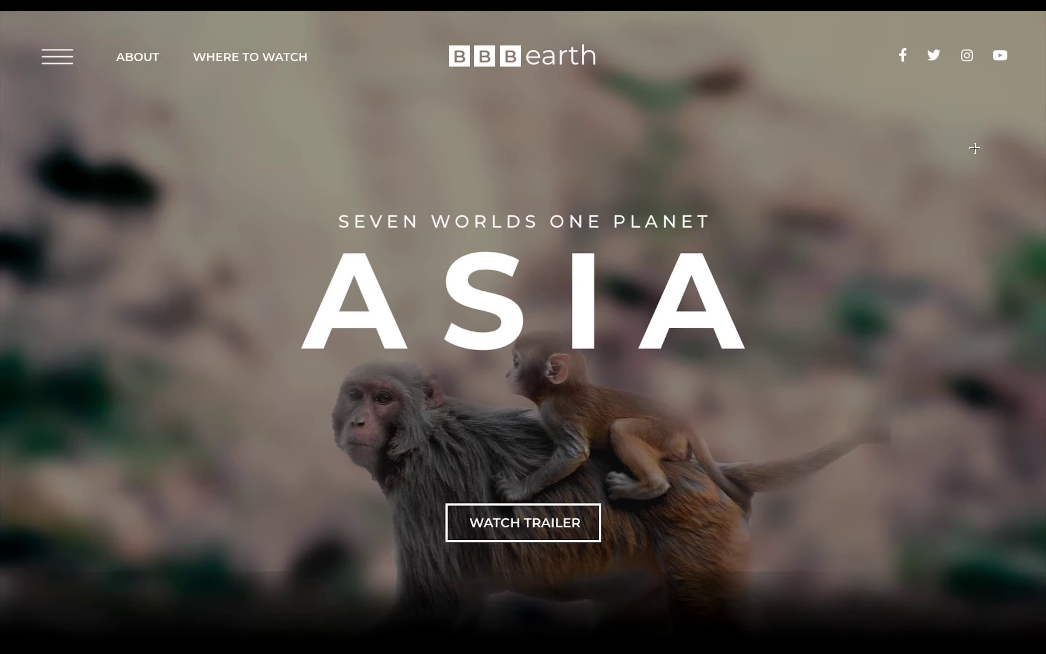
key("ctrl+Right")
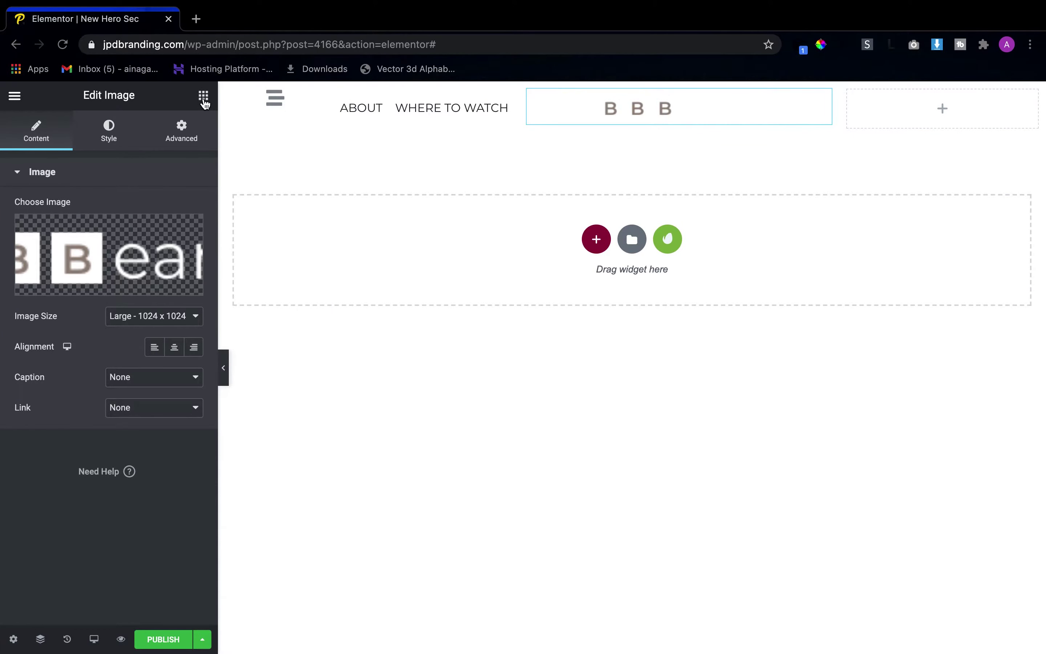
left_click(203, 95)
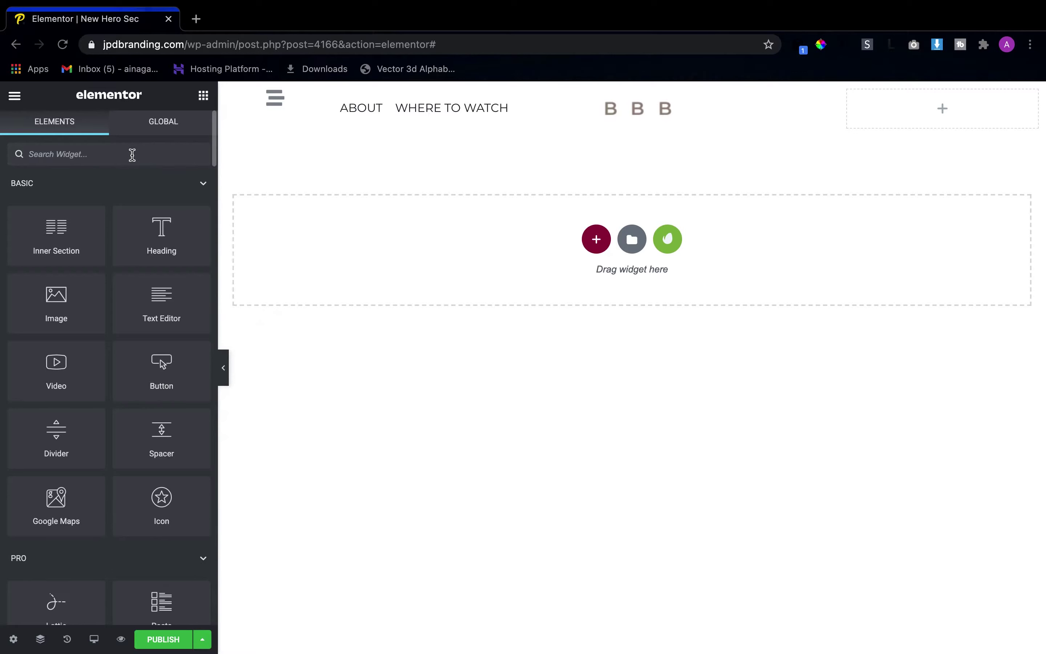
type("SOCIAL IC")
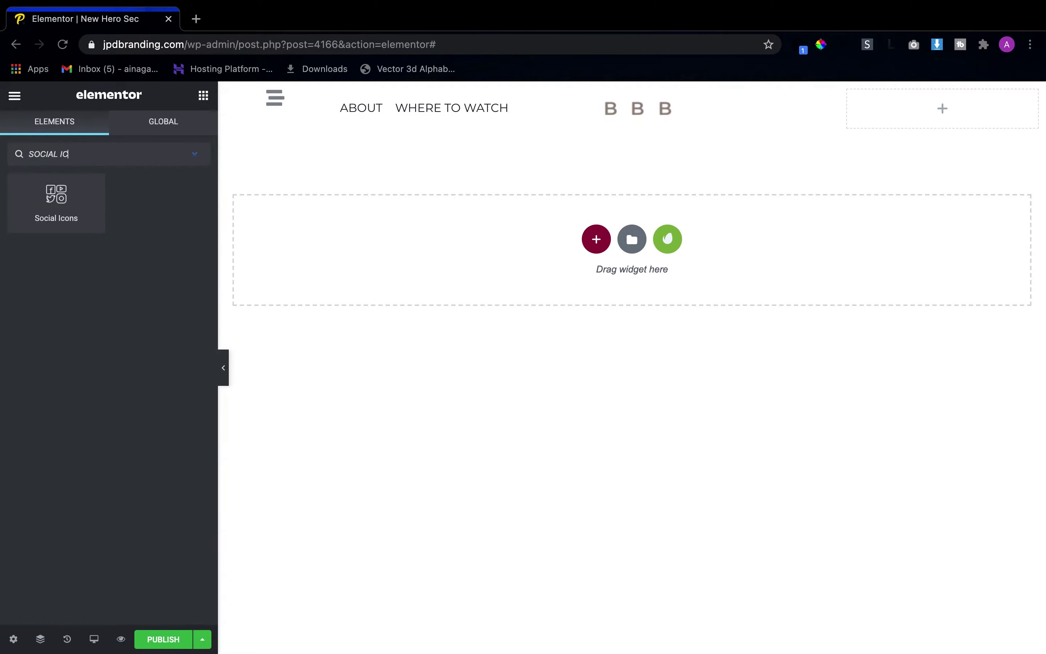